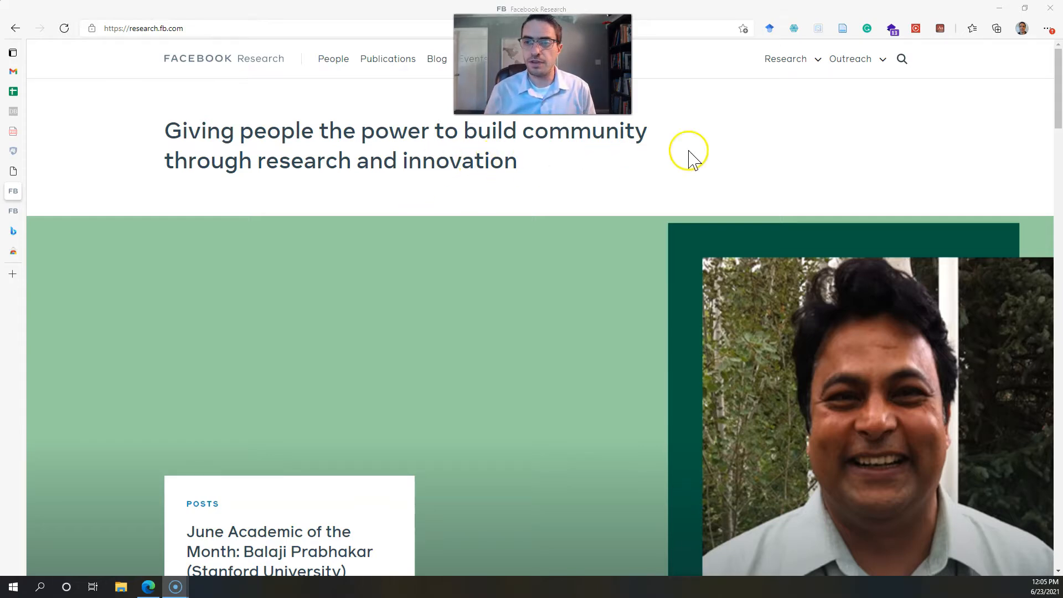
- Open the Research Award Recipients page from the Outreach section and dismiss the Stay Connected subscription banner
mouse_move(823, 64)
mouse_move(860, 59)
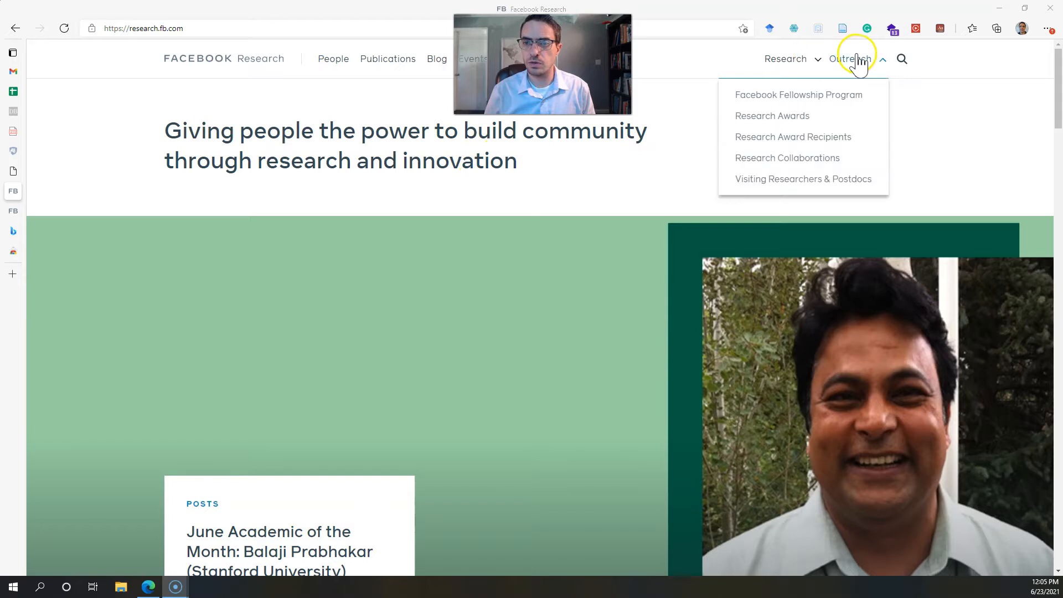
click(802, 139)
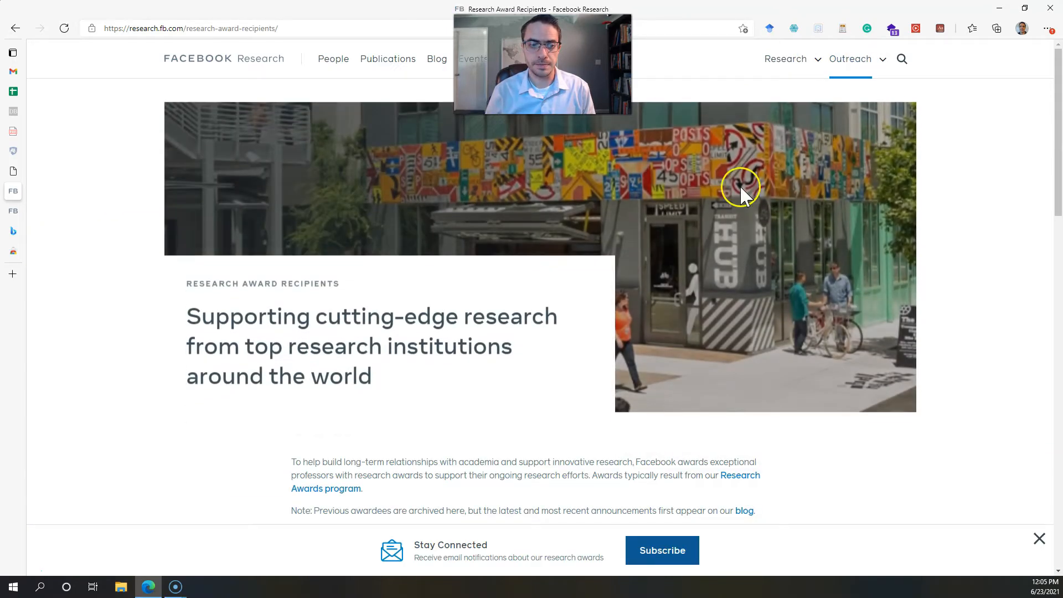
scroll(638, 349, down, 3)
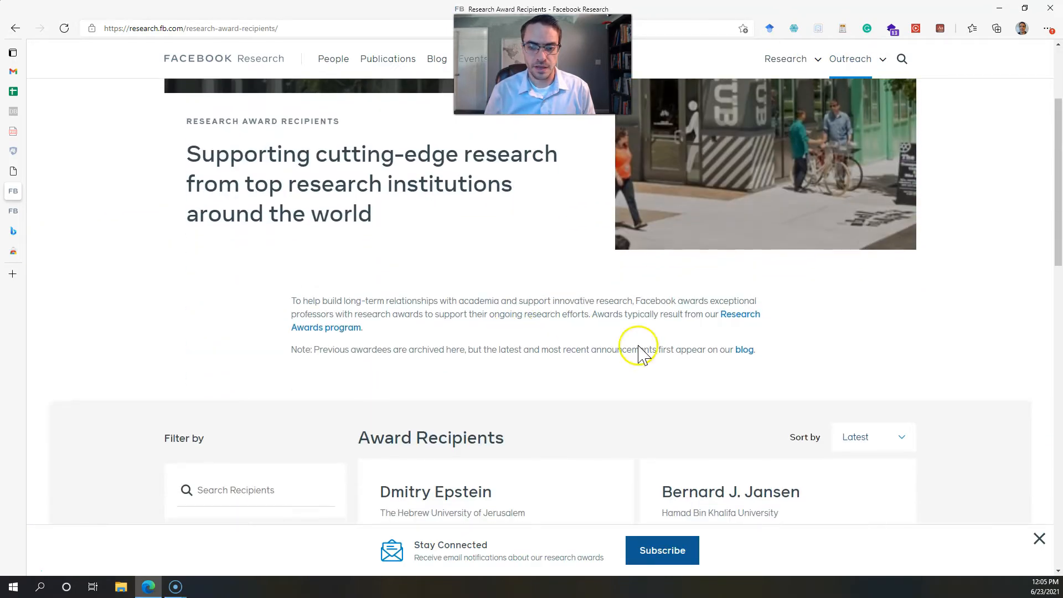
click(1040, 539)
- Filter the award recipients by the year 2019
scroll(373, 214, down, 5)
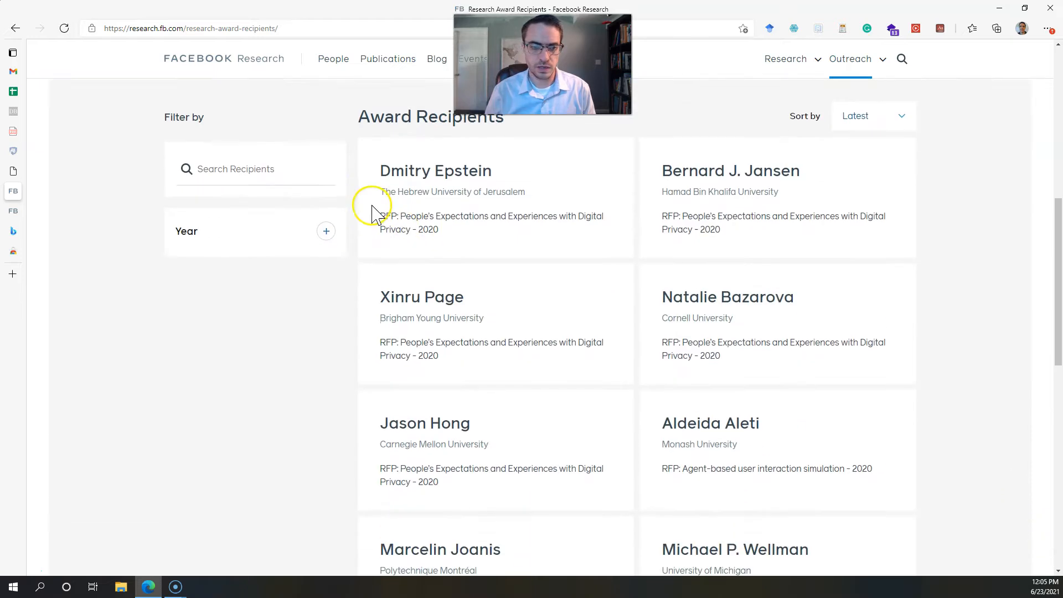
click(330, 238)
click(183, 308)
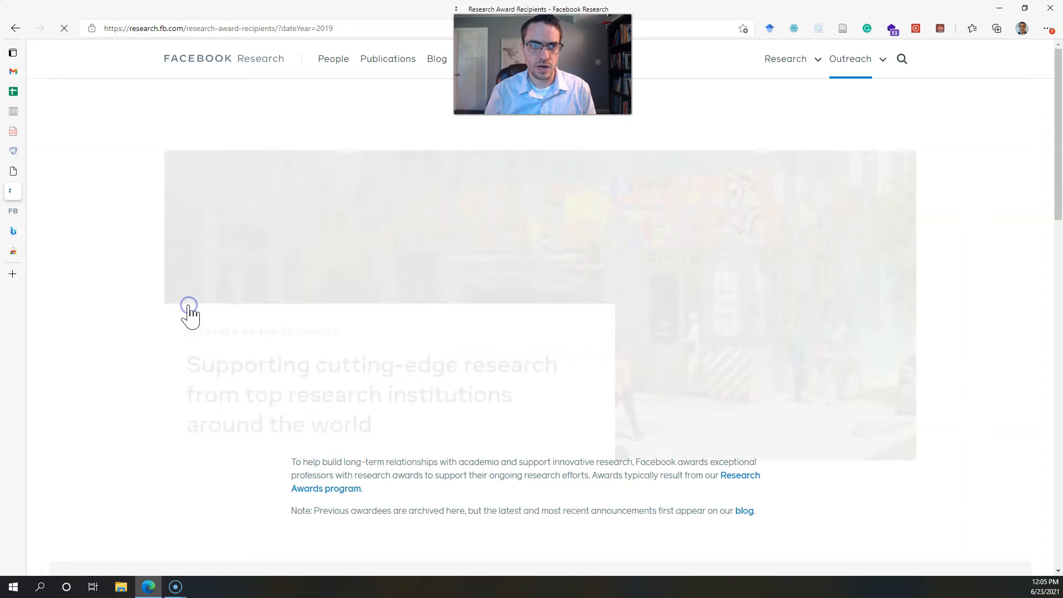
scroll(517, 312, down, 7)
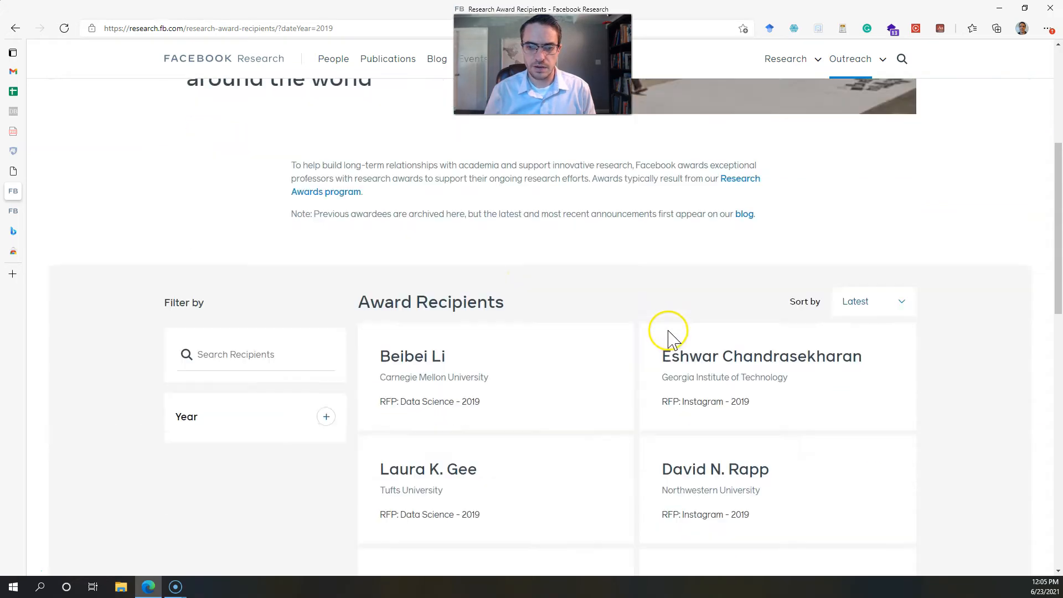
scroll(887, 227, up, 2)
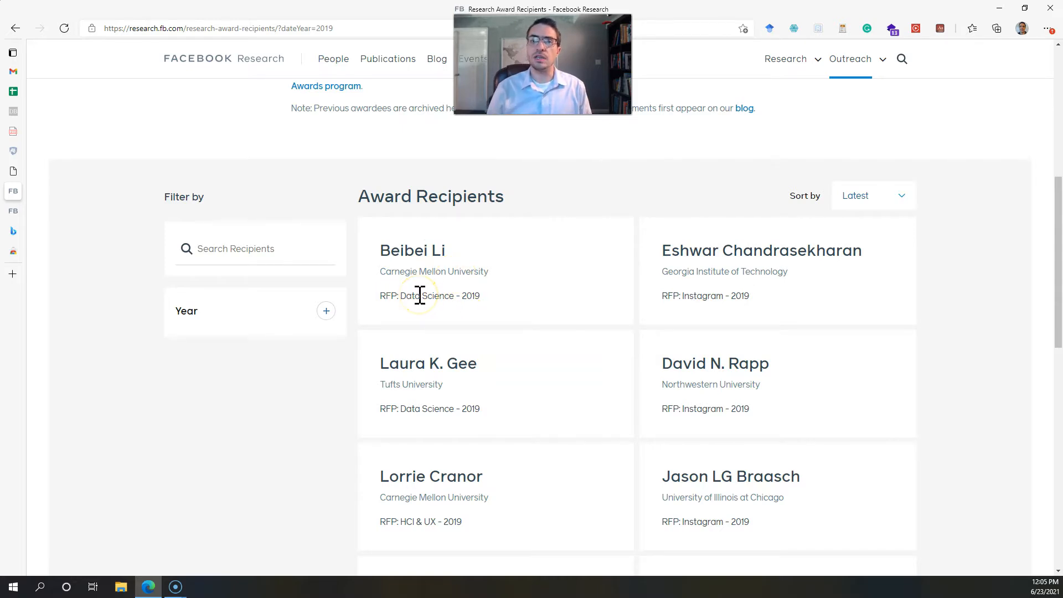
- Load three more batches of 2019 award recipients at the end of the list
scroll(553, 306, down, 9)
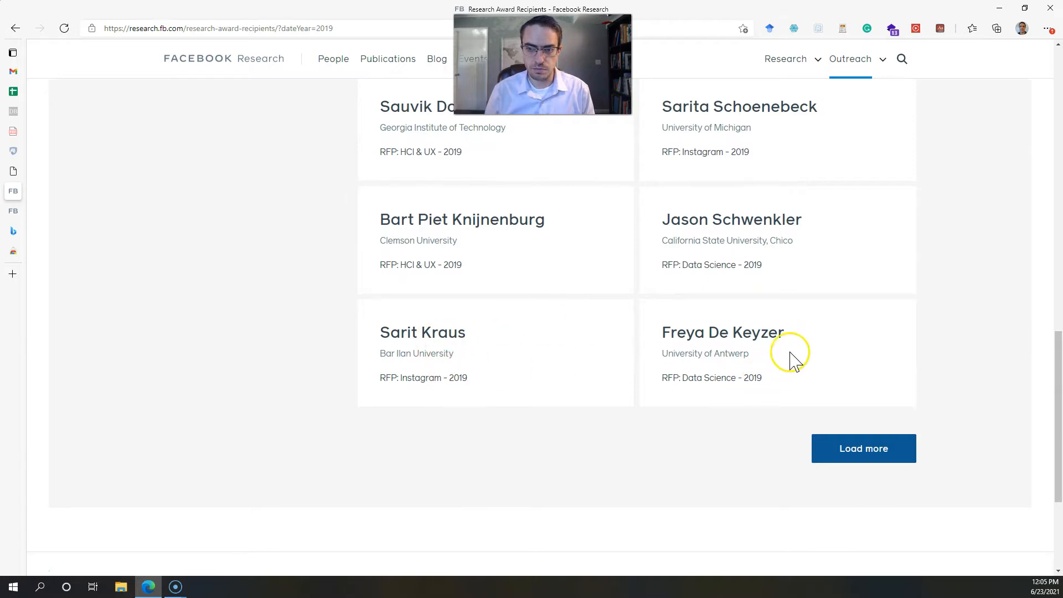
scroll(808, 288, up, 7)
scroll(810, 283, down, 9)
click(862, 377)
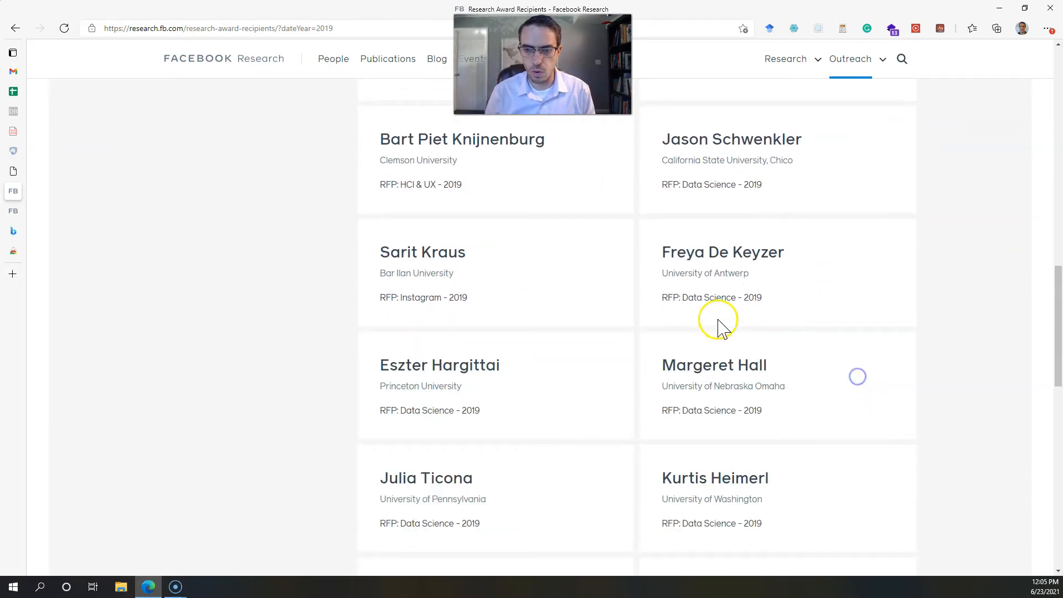
scroll(714, 305, down, 6)
click(847, 254)
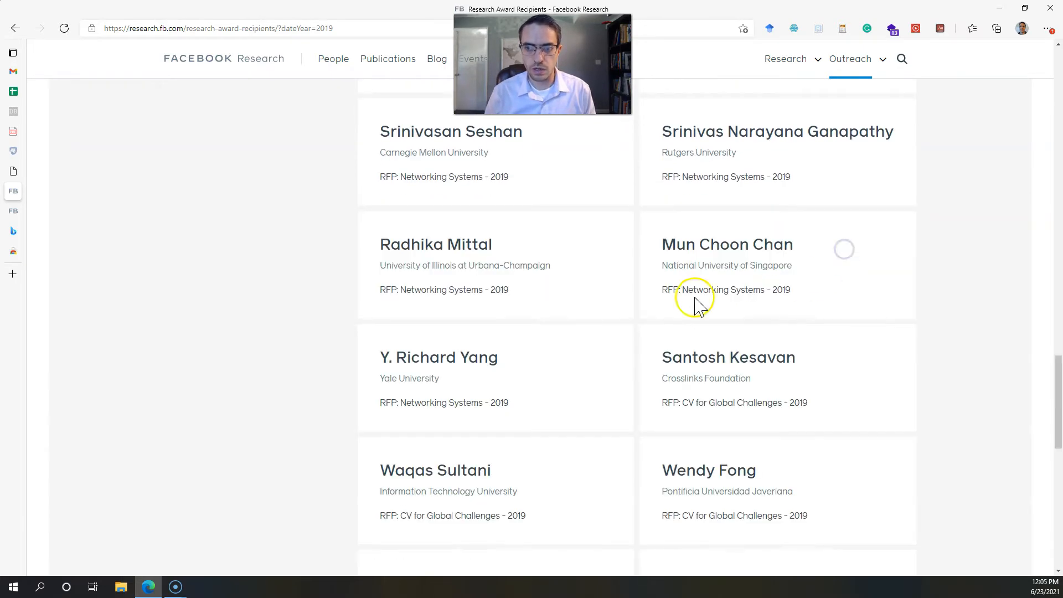
scroll(720, 277, down, 5)
click(817, 252)
scroll(703, 260, down, 12)
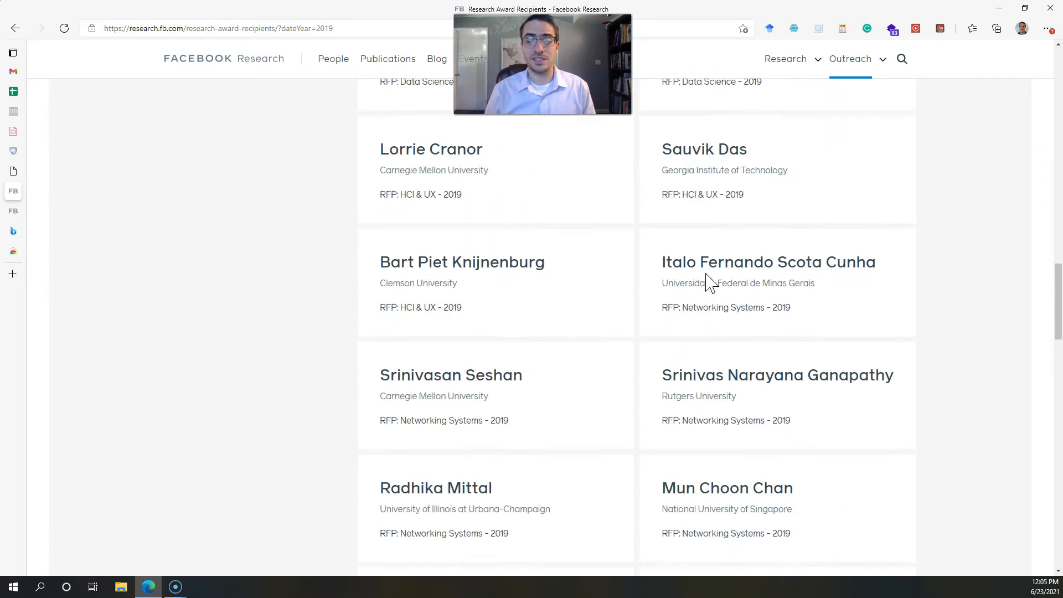
- Examine the name, university and award text in the first recipient cards by highlighting them, and clear the highlight
scroll(709, 282, up, 11)
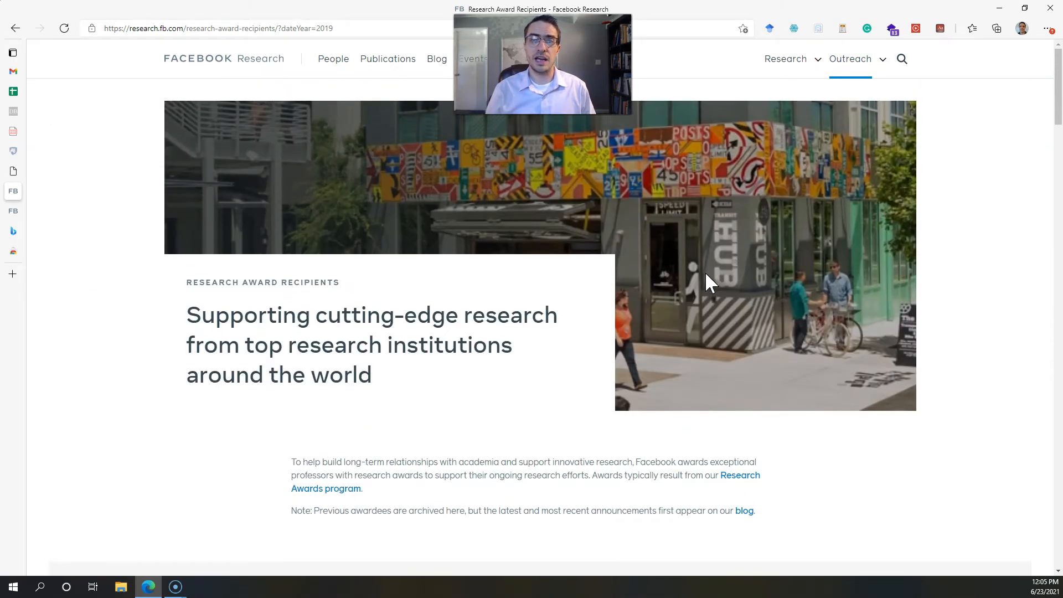
scroll(710, 282, down, 6)
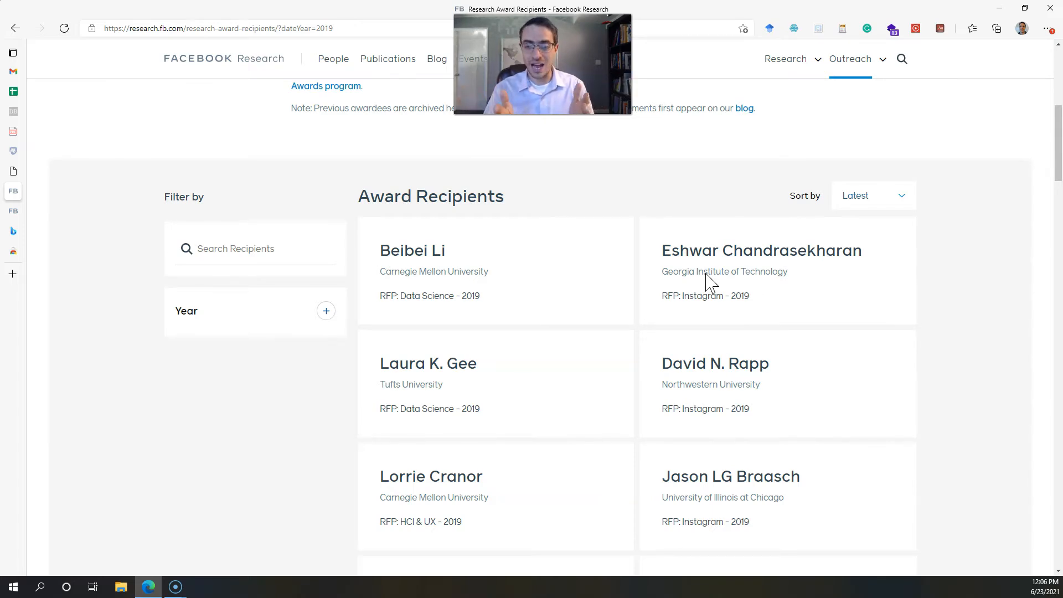
drag(380, 251, 872, 510)
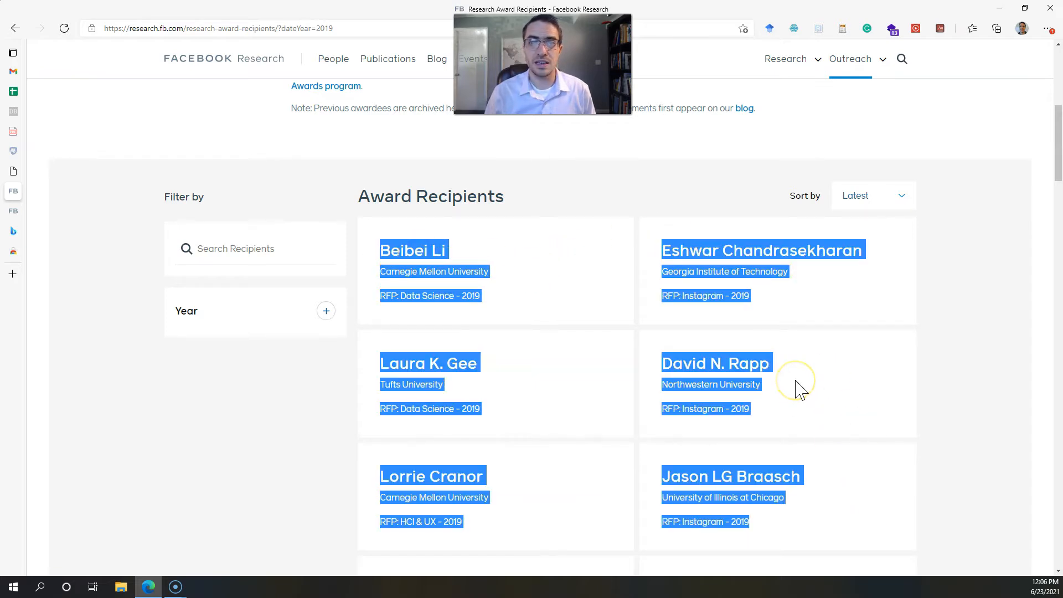
click(817, 355)
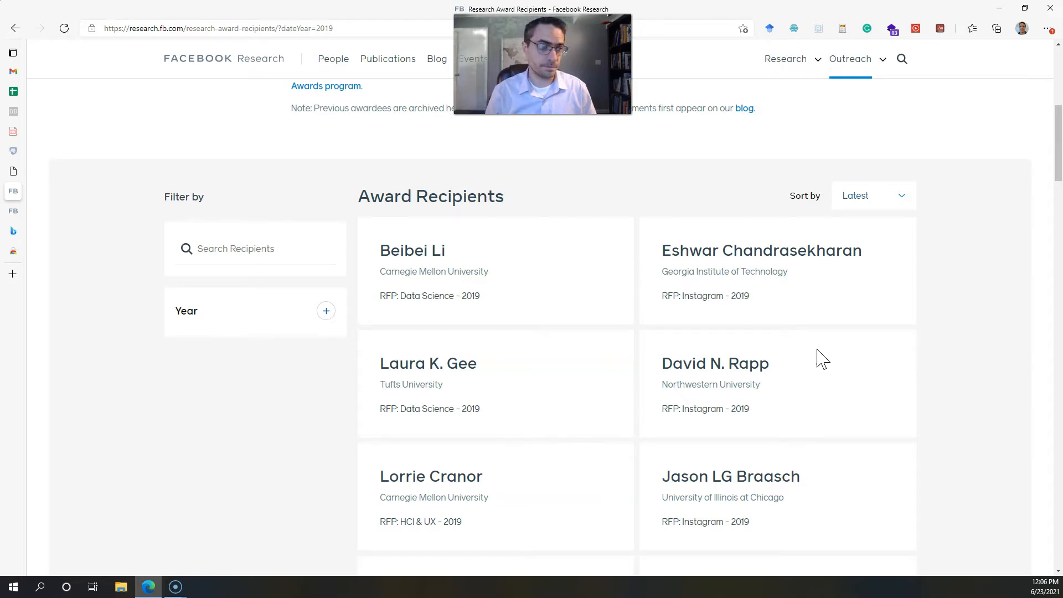
- Look at the Web Scraper - Free Web Scraping extension page in the Chrome Web Store
click(13, 251)
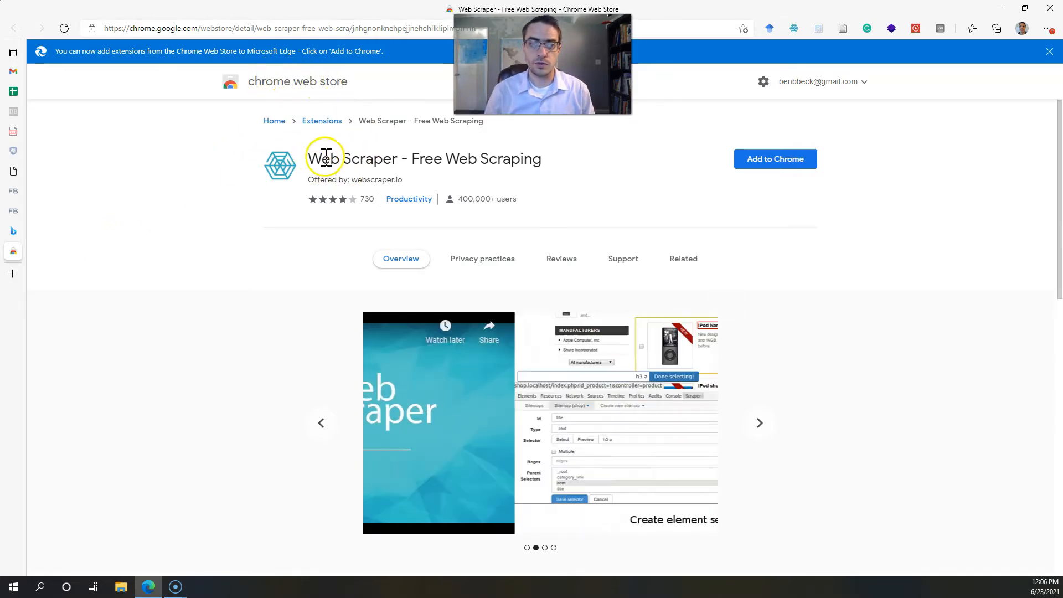
click(799, 167)
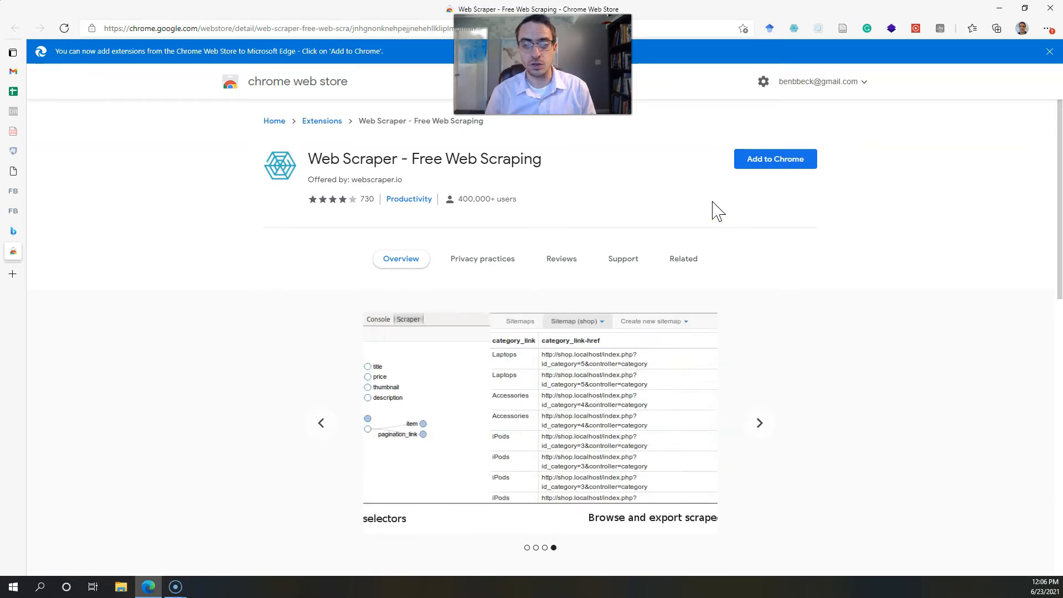
click(450, 164)
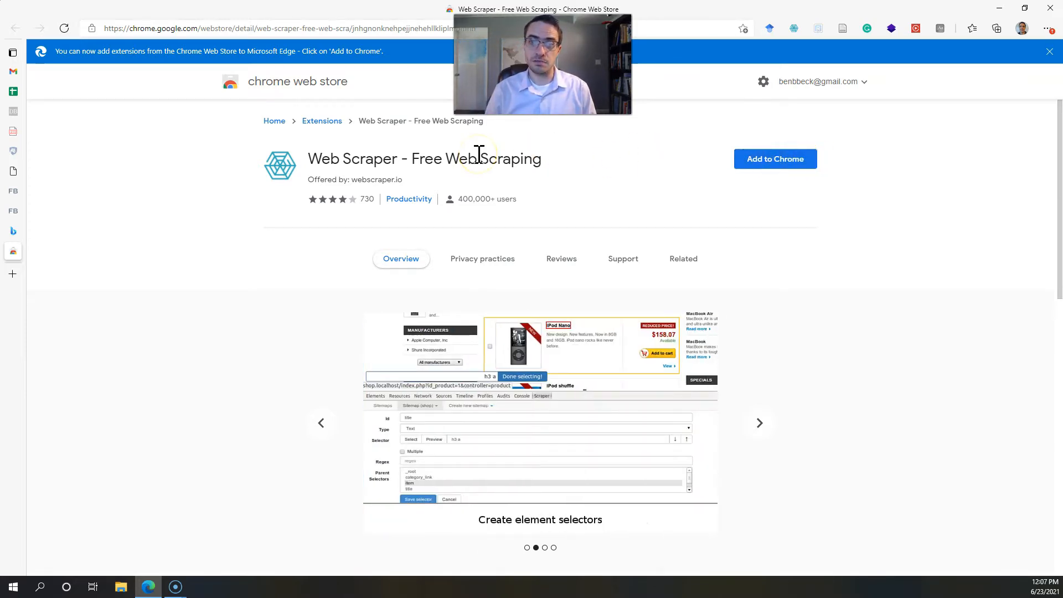
- Return to the Research Award Recipients page filtered to 2019 and bring its Award Recipients list into view
mouse_move(14, 194)
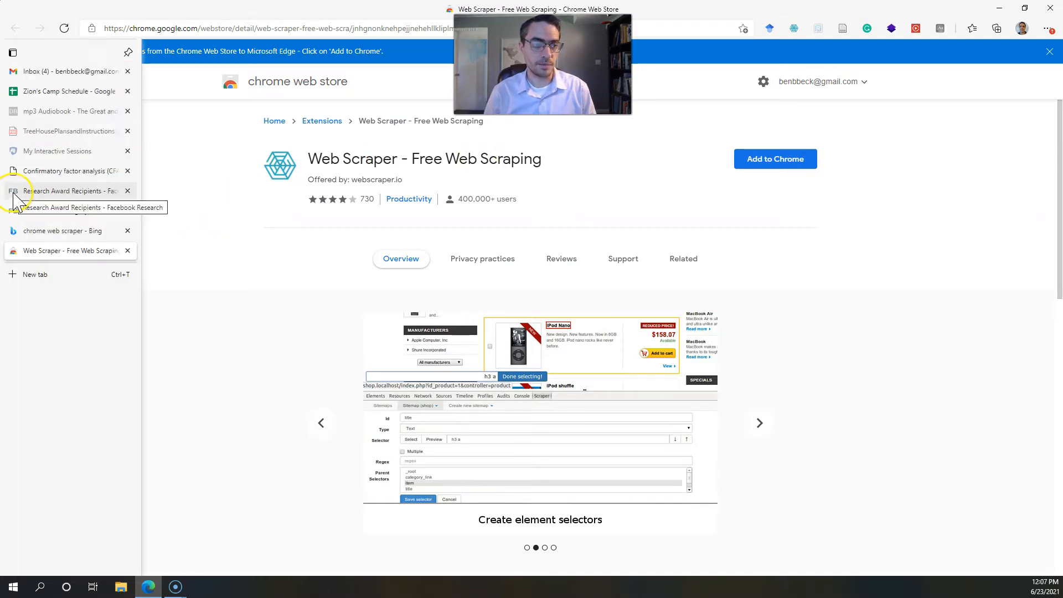
click(14, 192)
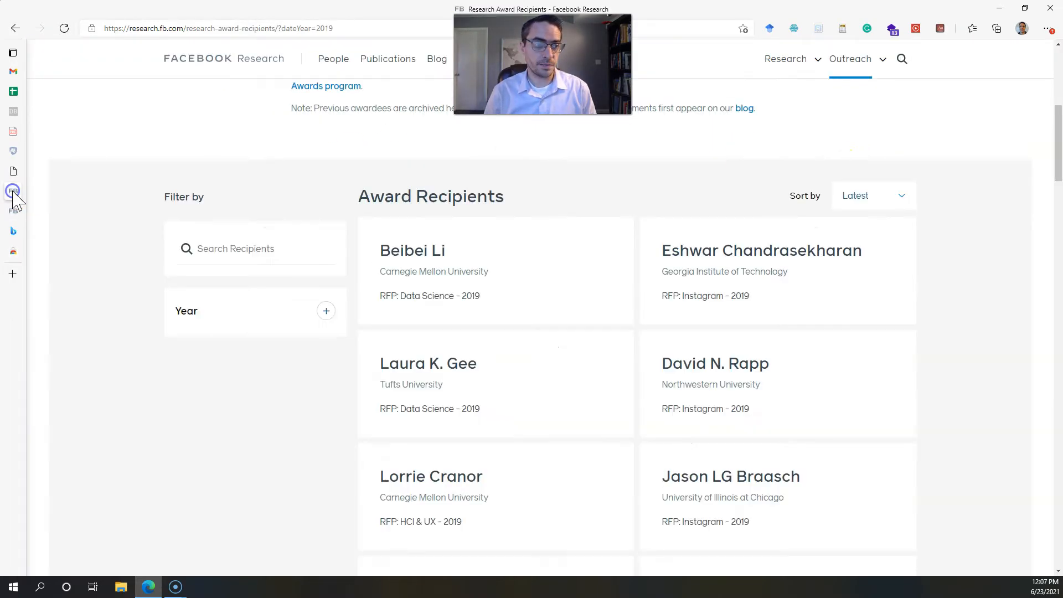
scroll(564, 272, up, 5)
scroll(600, 318, down, 5)
scroll(601, 317, up, 3)
scroll(604, 317, down, 3)
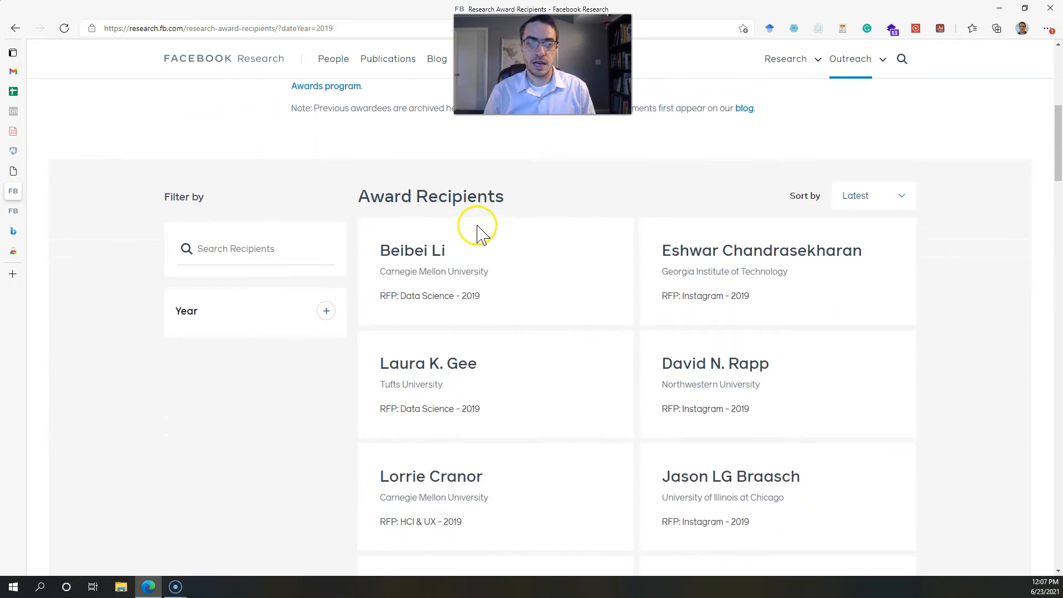
- Inspect the page, show the Web Scraper extension in the developer tools and enlarge the tools area
right_click(444, 197)
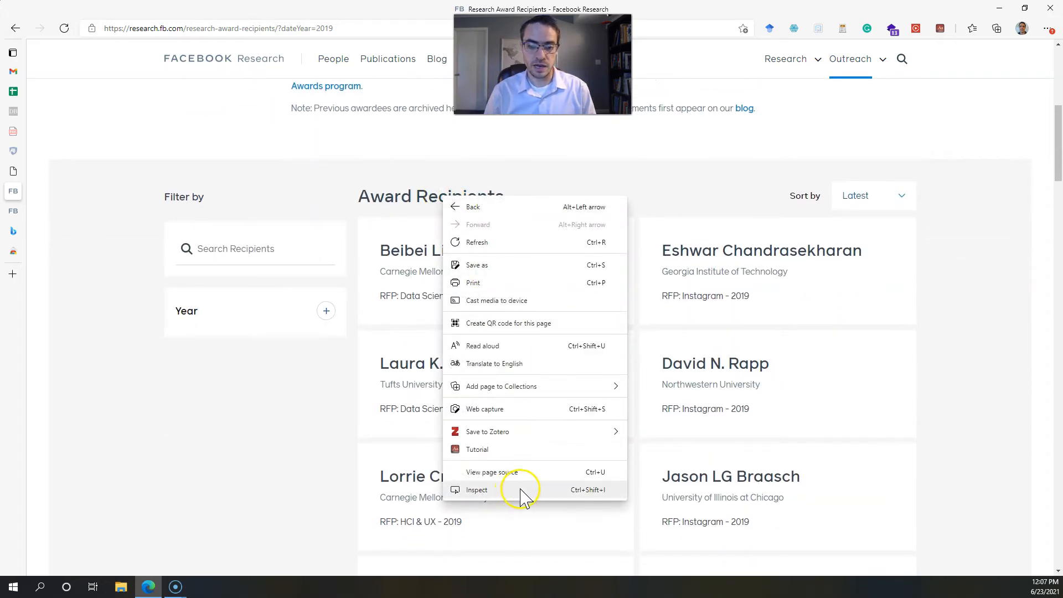
click(578, 497)
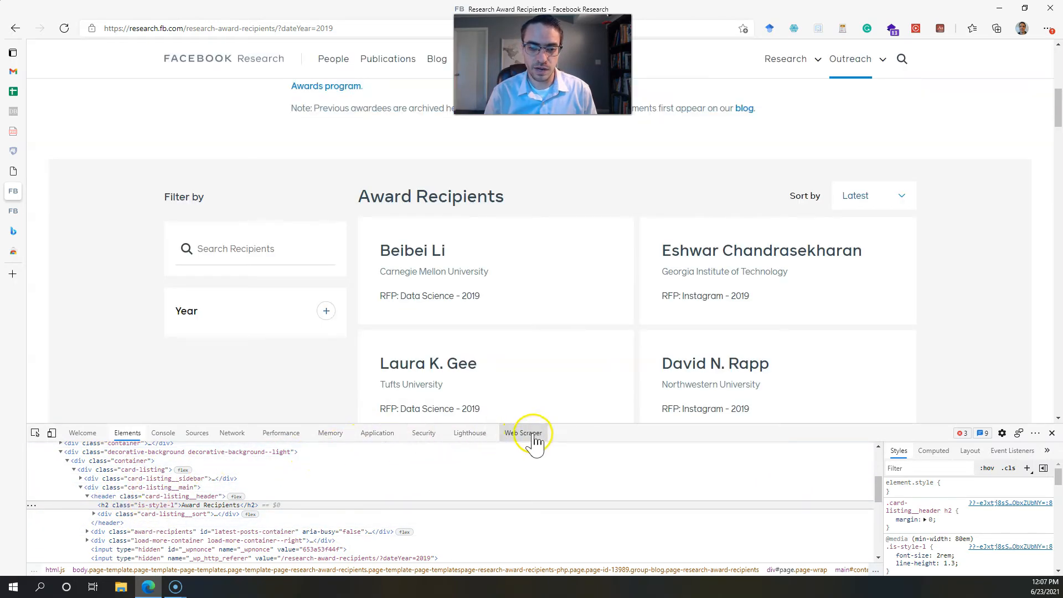
click(515, 439)
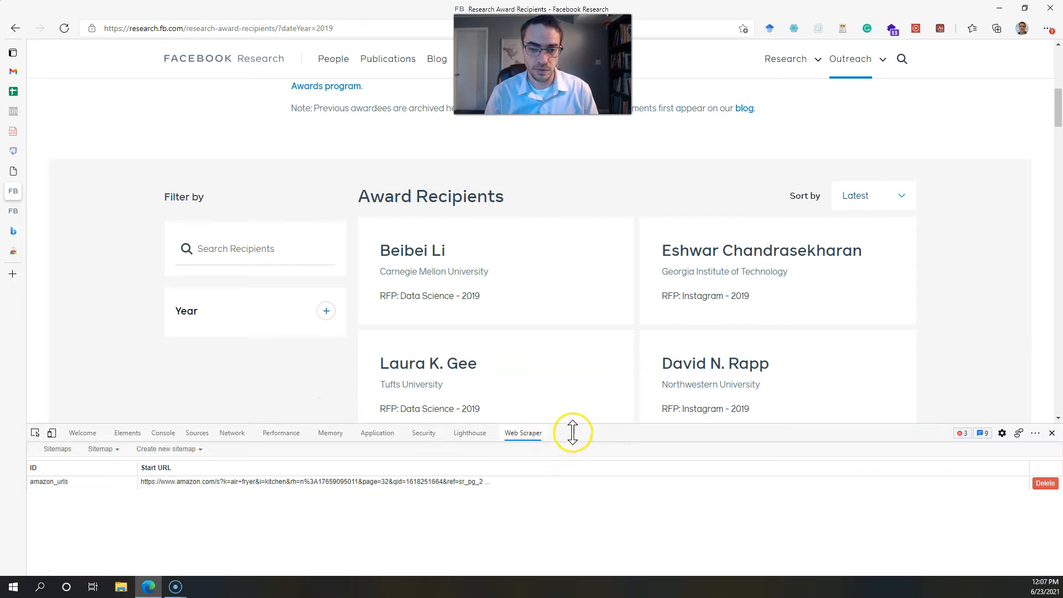
drag(576, 425, 563, 374)
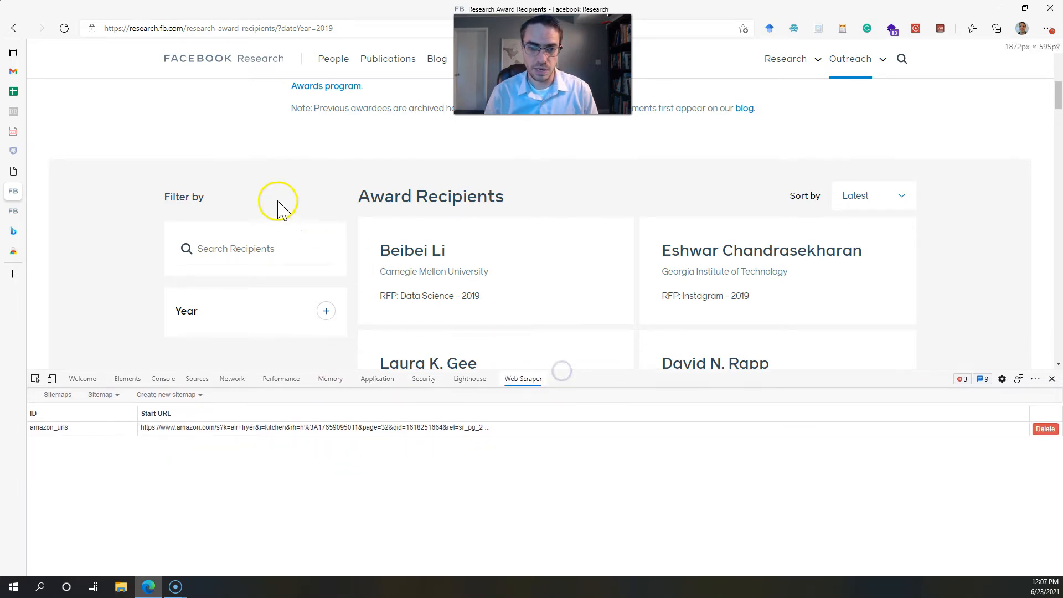
scroll(272, 208, down, 1)
scroll(271, 206, down, 1)
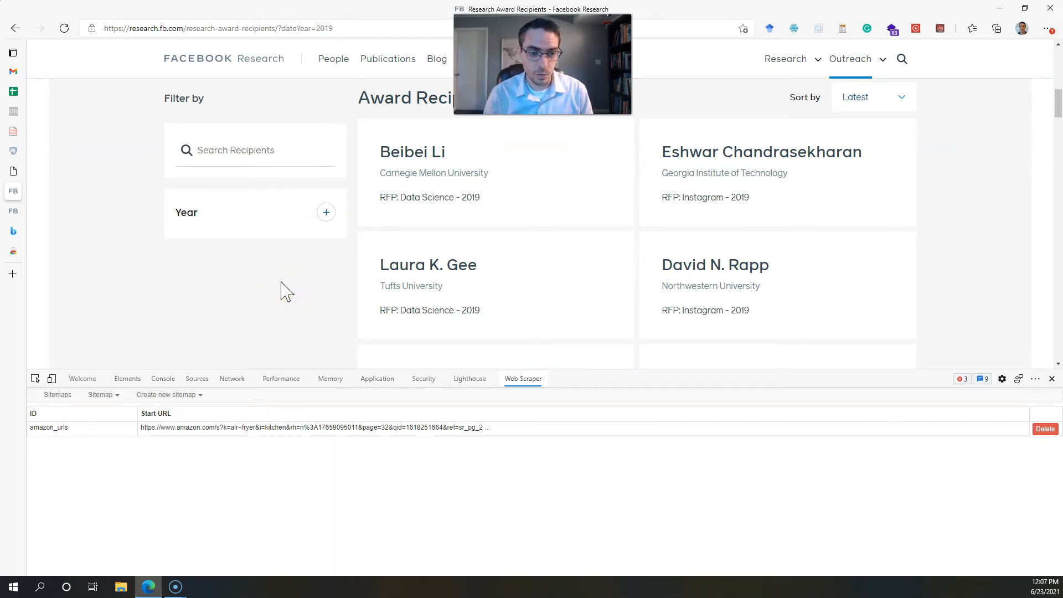
- Begin a new sitemap in Web Scraper and name it fb_research_grant_recipients
click(193, 359)
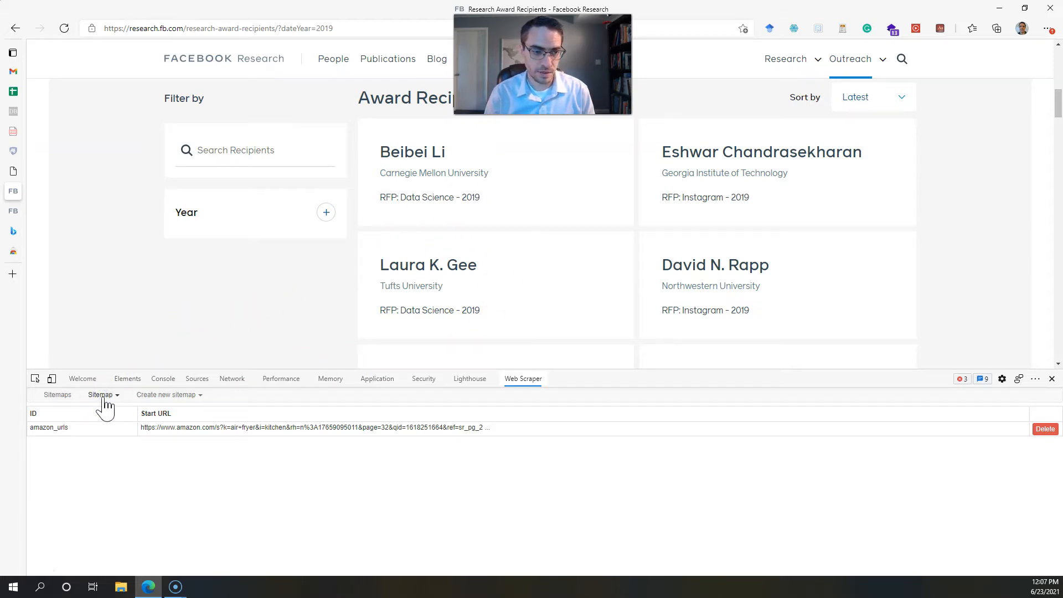
click(181, 394)
click(179, 413)
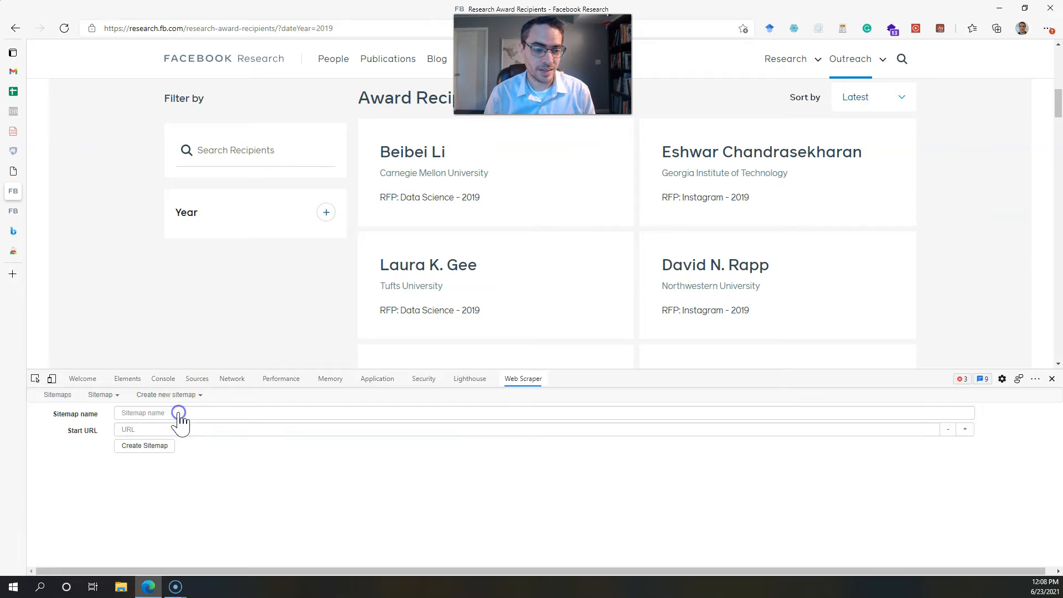
click(179, 413)
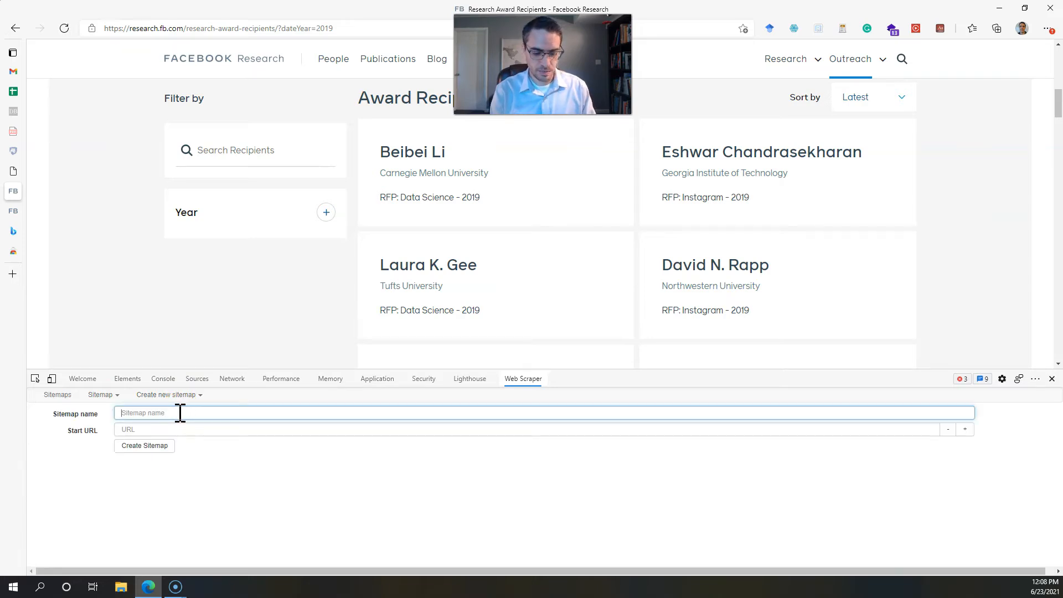
text(fb_research_grant_recipients)
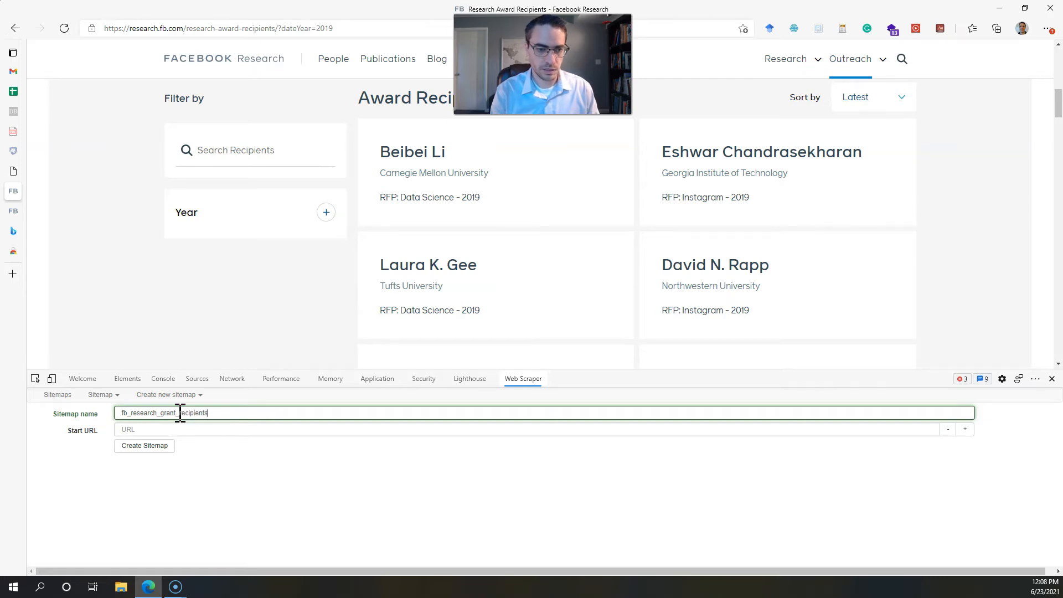
click(169, 430)
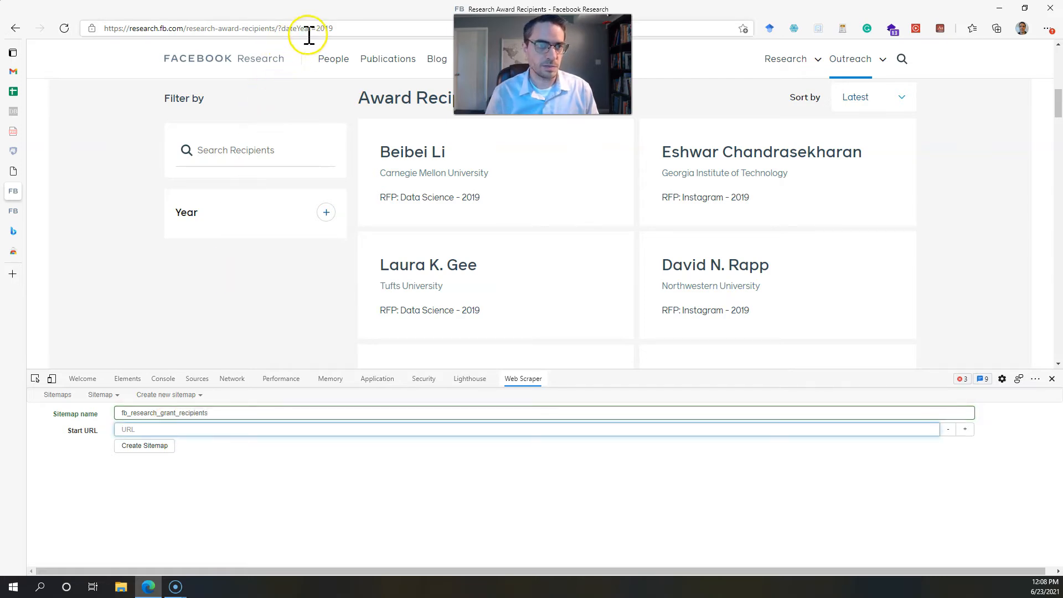
click(331, 28)
key(ctrl+c)
click(146, 430)
key(ctrl+v)
click(147, 448)
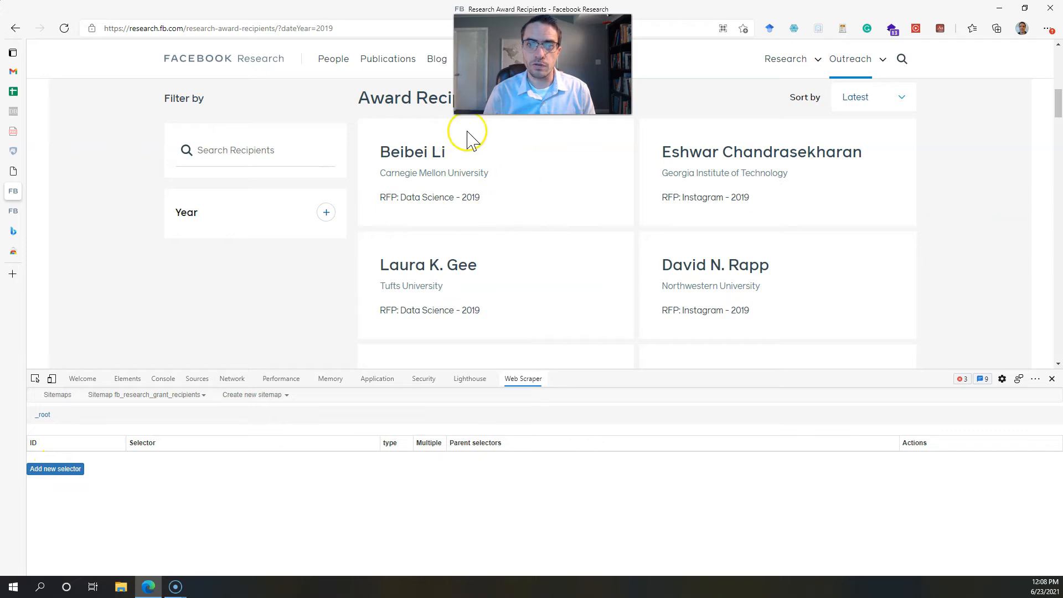
- Examine how the recipient cards are laid out from the start of the list to the Load More button
scroll(869, 221, down, 8)
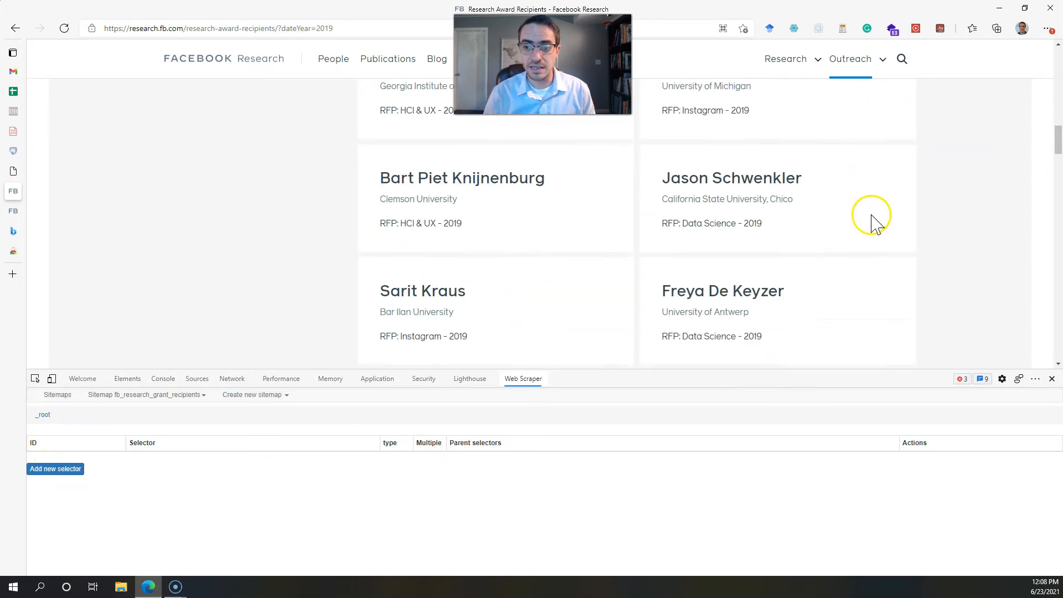
scroll(872, 214, down, 1)
drag(1058, 141, 1048, 98)
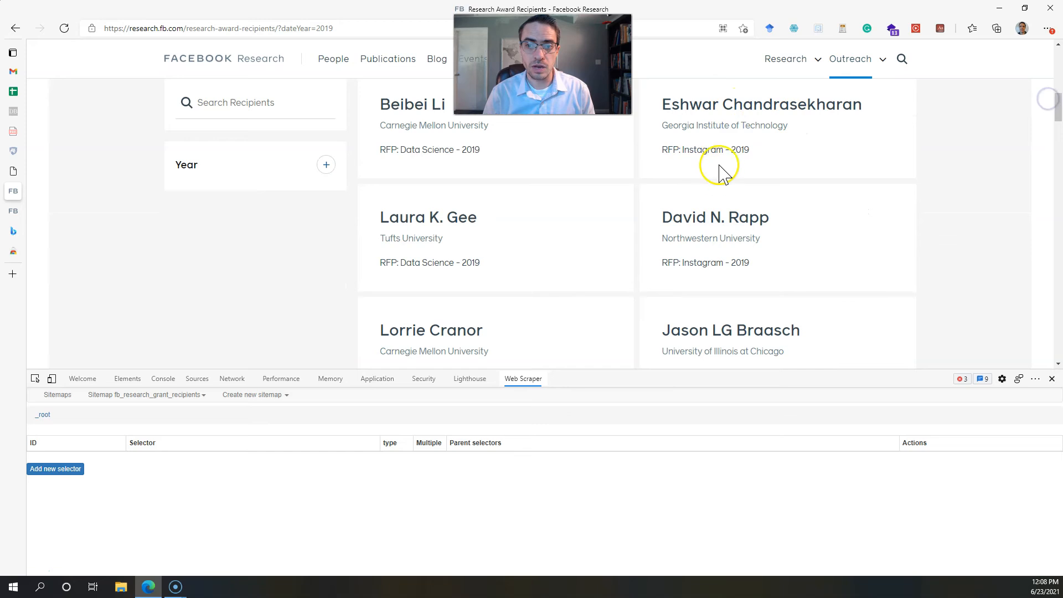
drag(1056, 95, 1008, 307)
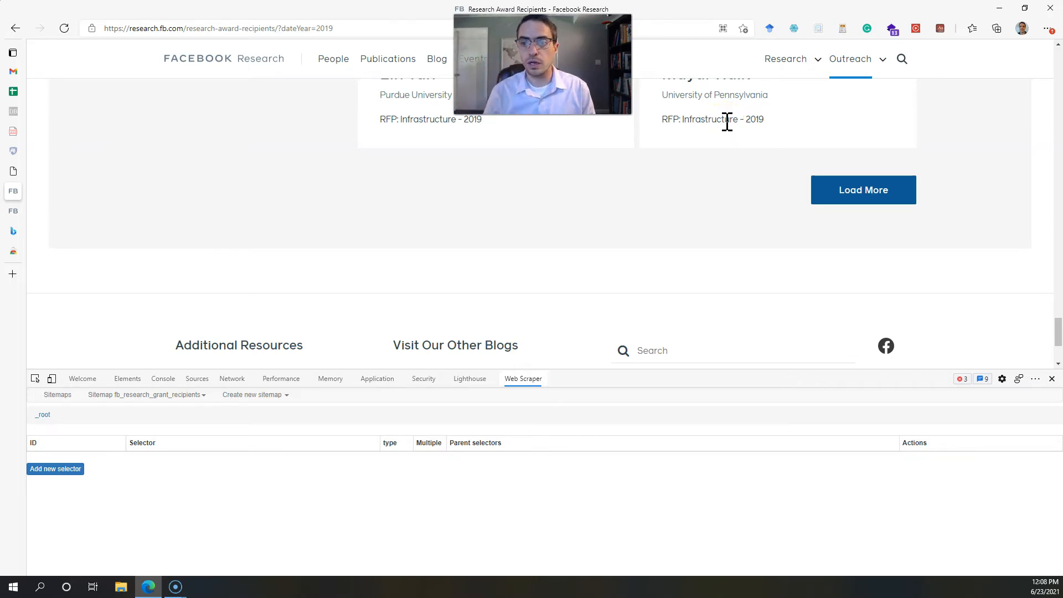
click(887, 195)
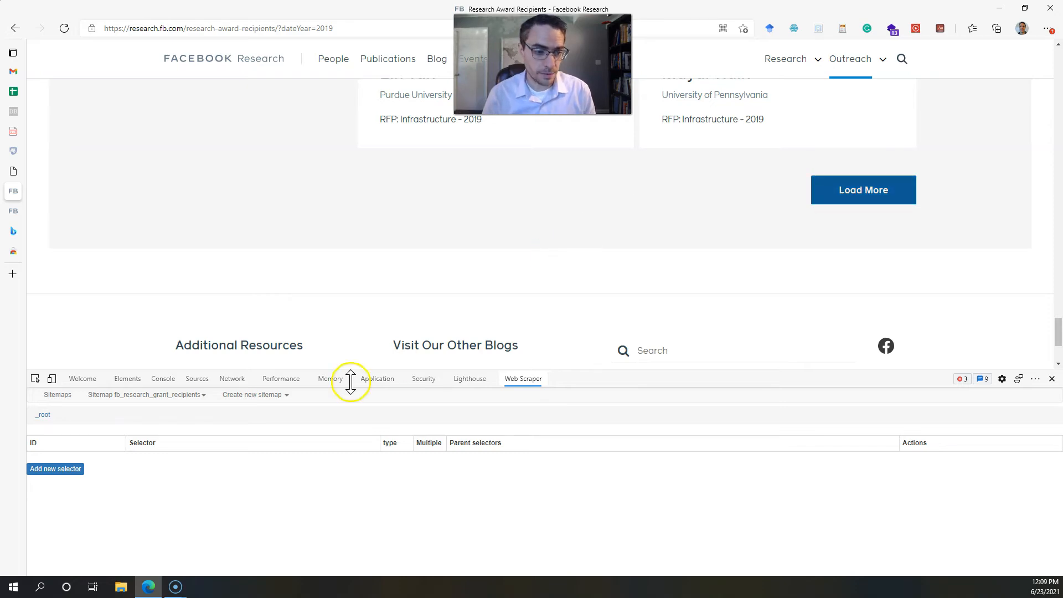
click(59, 471)
click(156, 413)
scroll(529, 268, up, 1)
scroll(529, 269, up, 9)
scroll(530, 269, down, 7)
scroll(531, 268, up, 1)
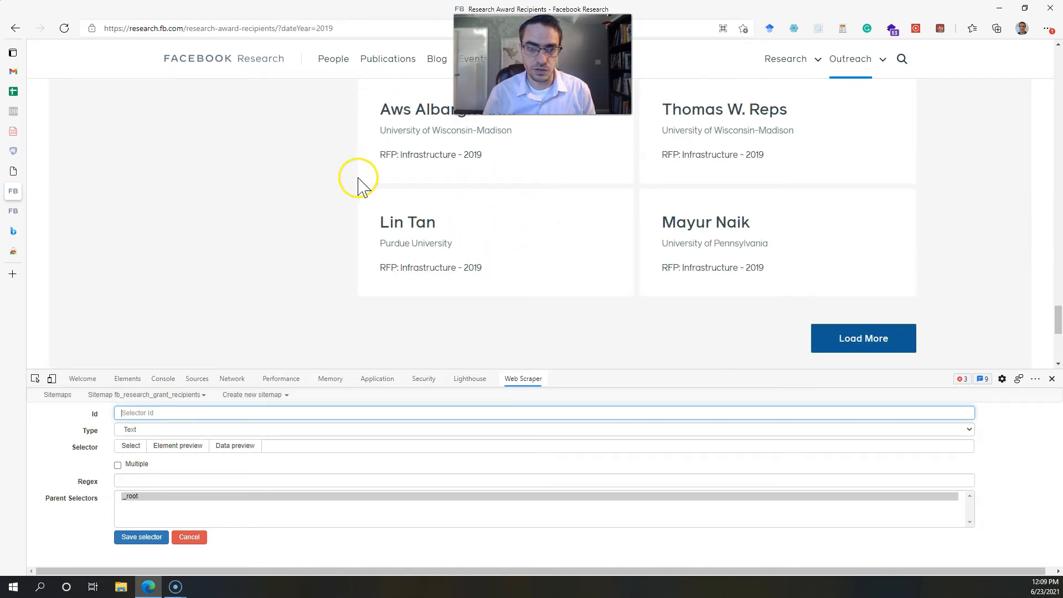
click(216, 415)
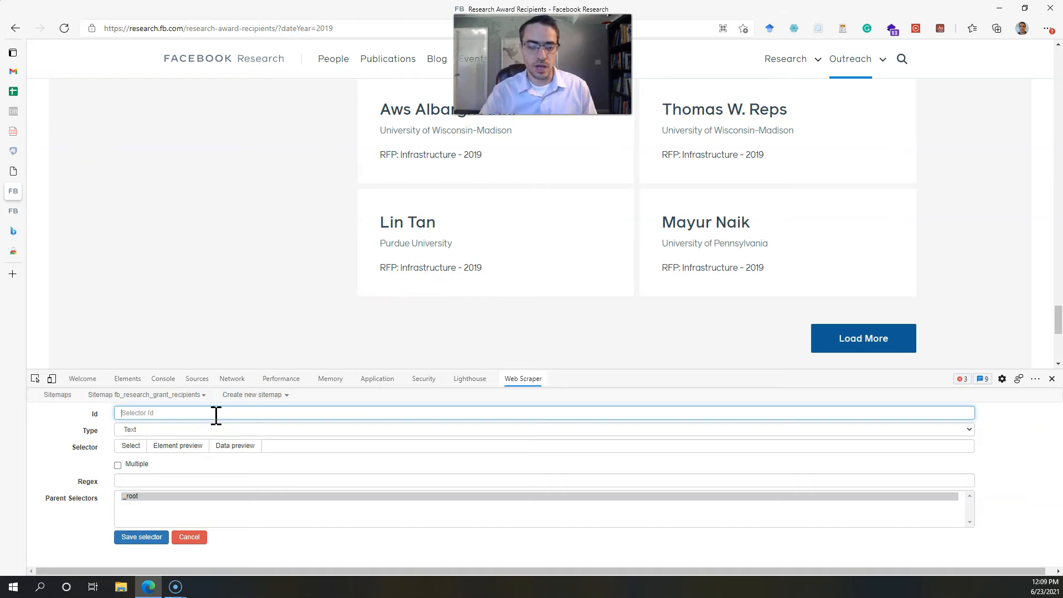
text(researcher_wrapper)
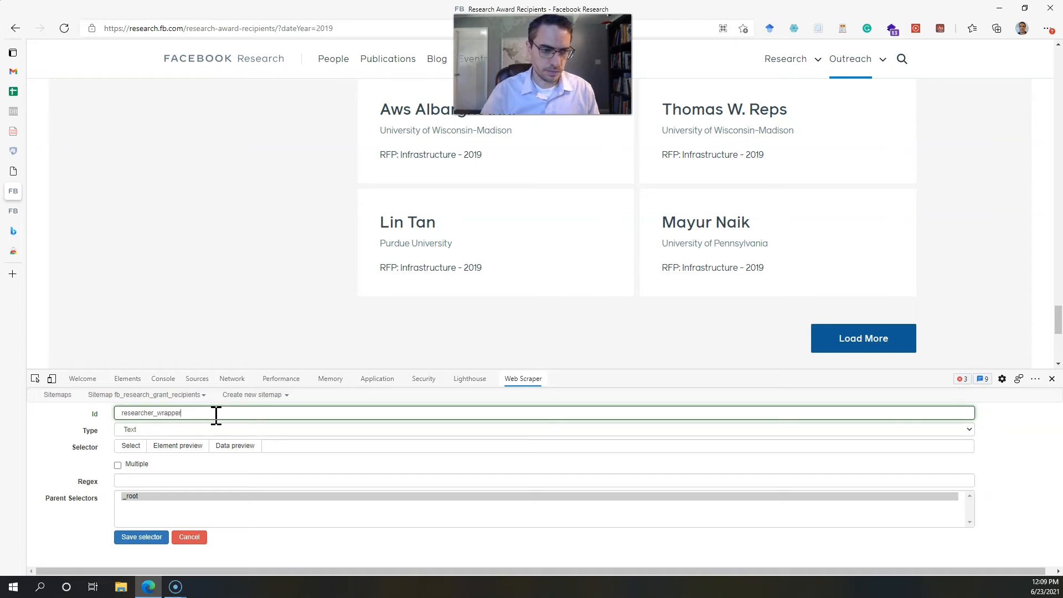
click(146, 430)
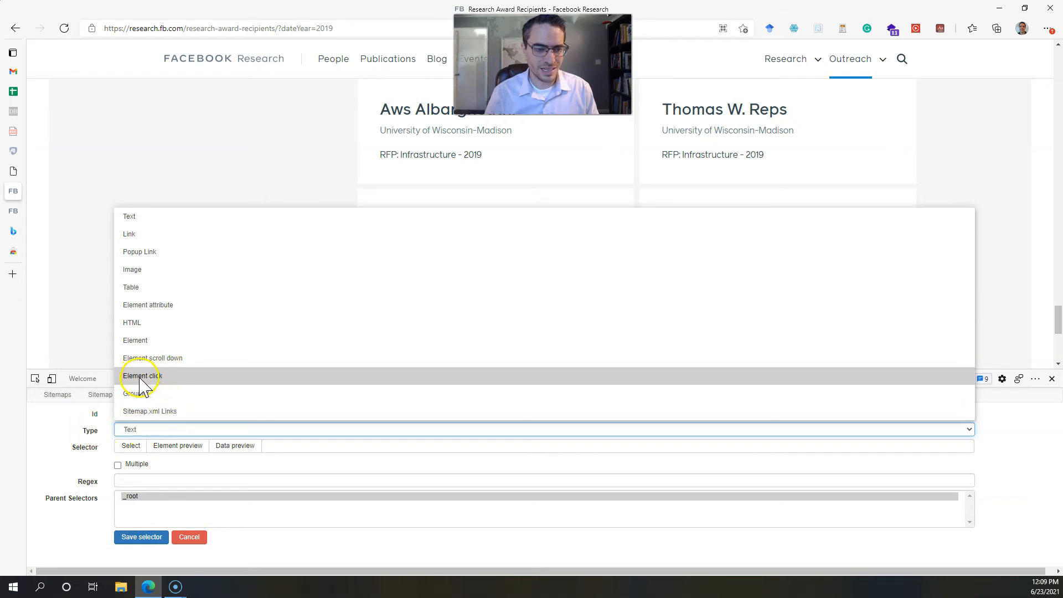
click(172, 377)
click(250, 280)
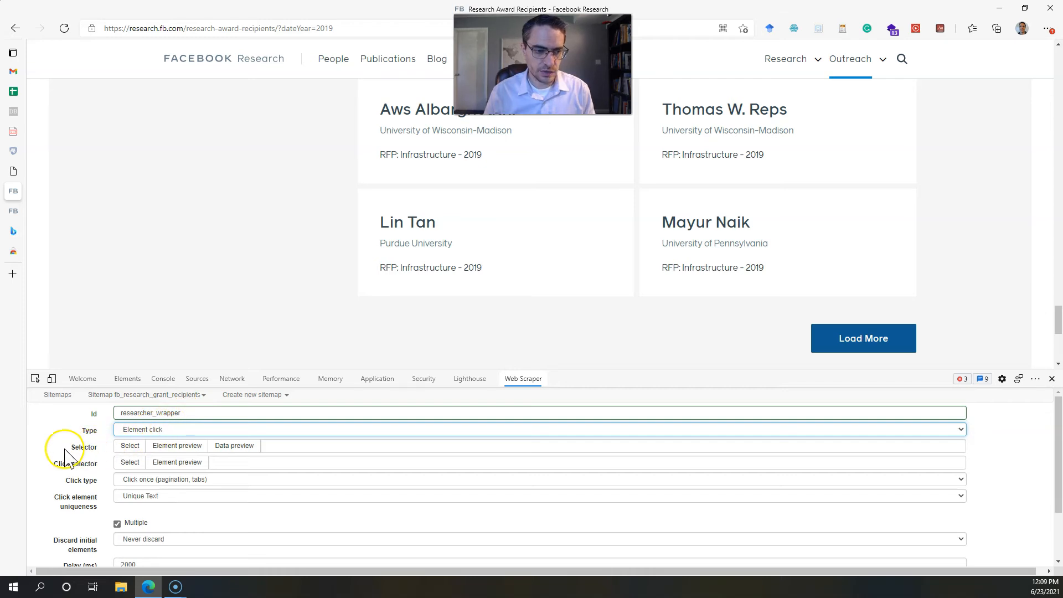
click(130, 446)
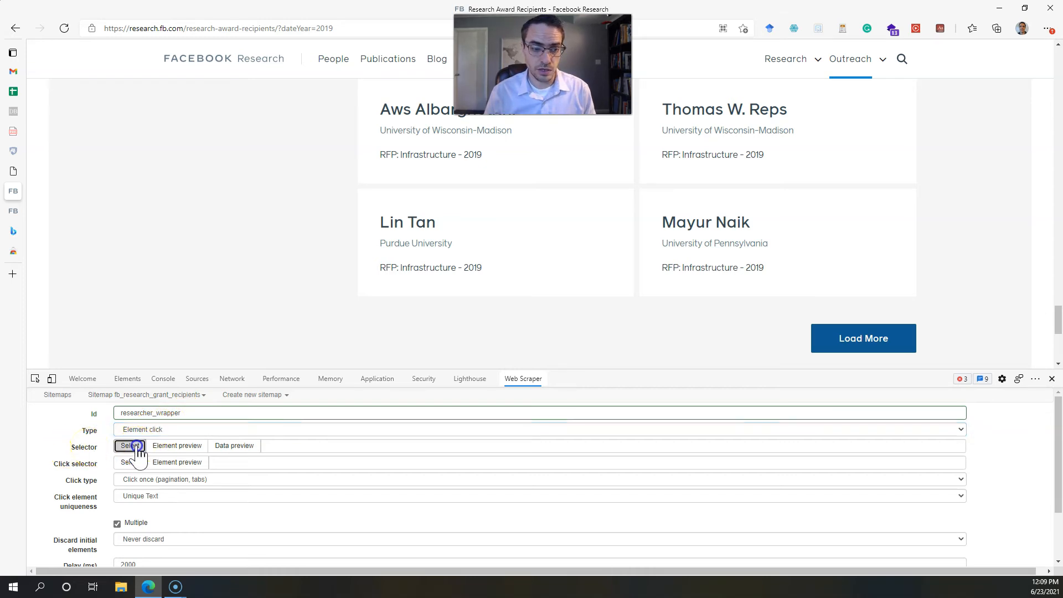
click(577, 292)
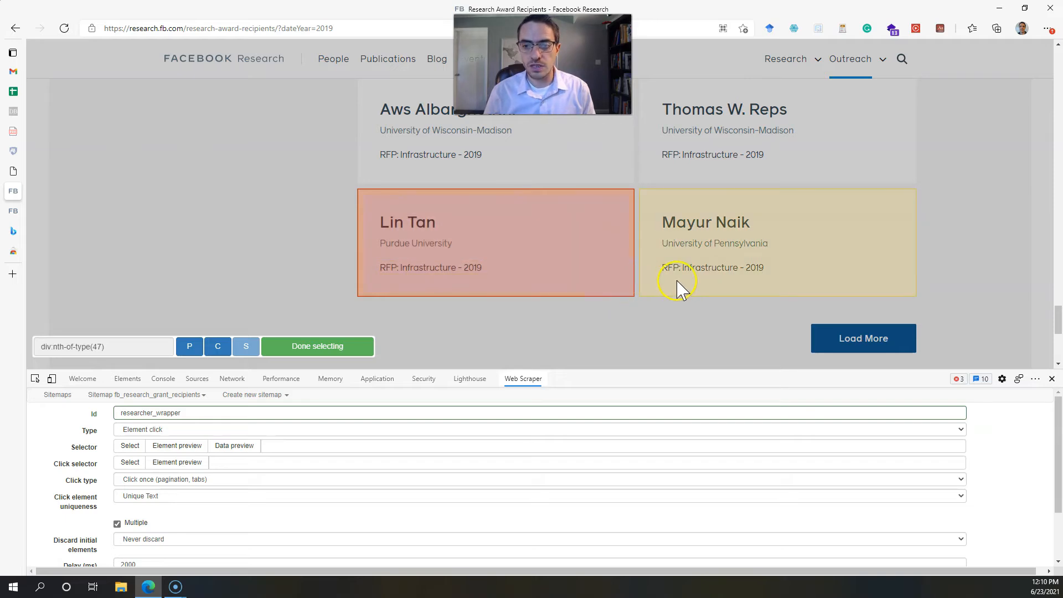
click(701, 289)
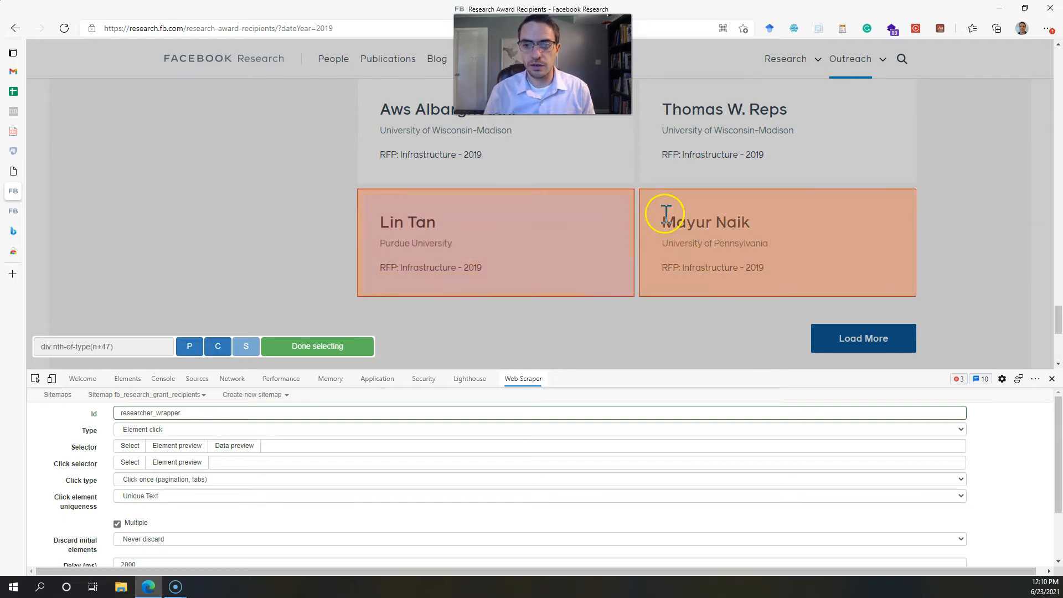
scroll(602, 285, up, 1)
scroll(601, 292, up, 1)
scroll(568, 204, down, 1)
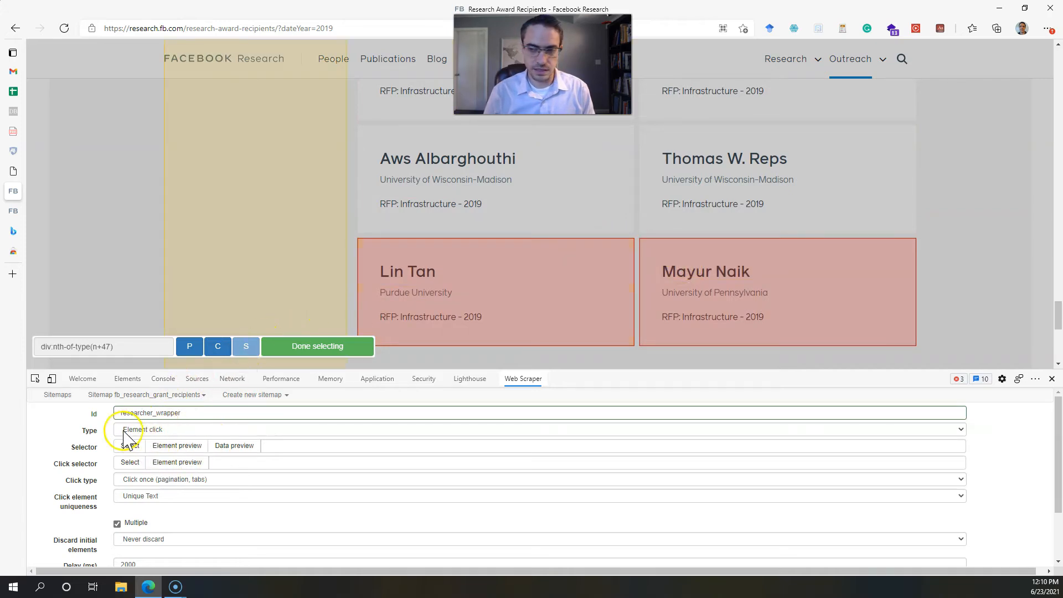
scroll(205, 465, down, 2)
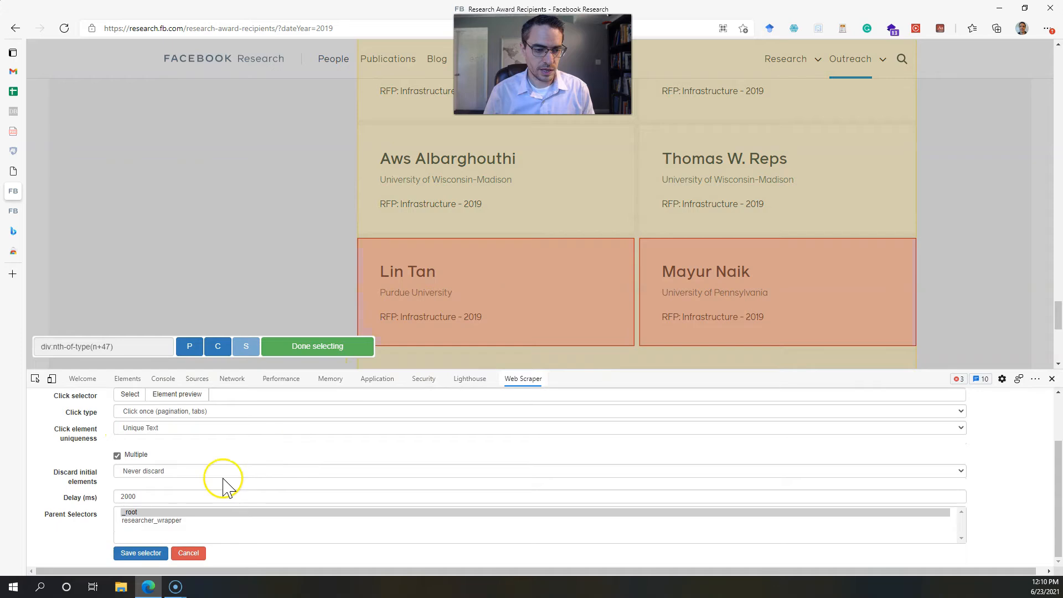
click(191, 554)
click(290, 347)
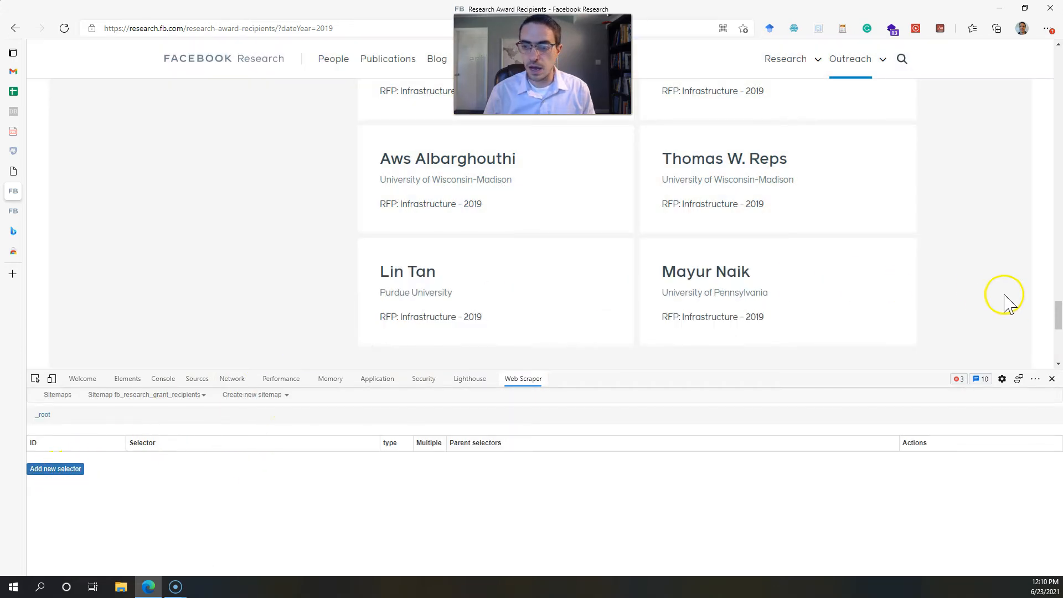
- Add a selector at the sitemap root with ID researcher_wrapper and type Element click
drag(1055, 319, 1032, 107)
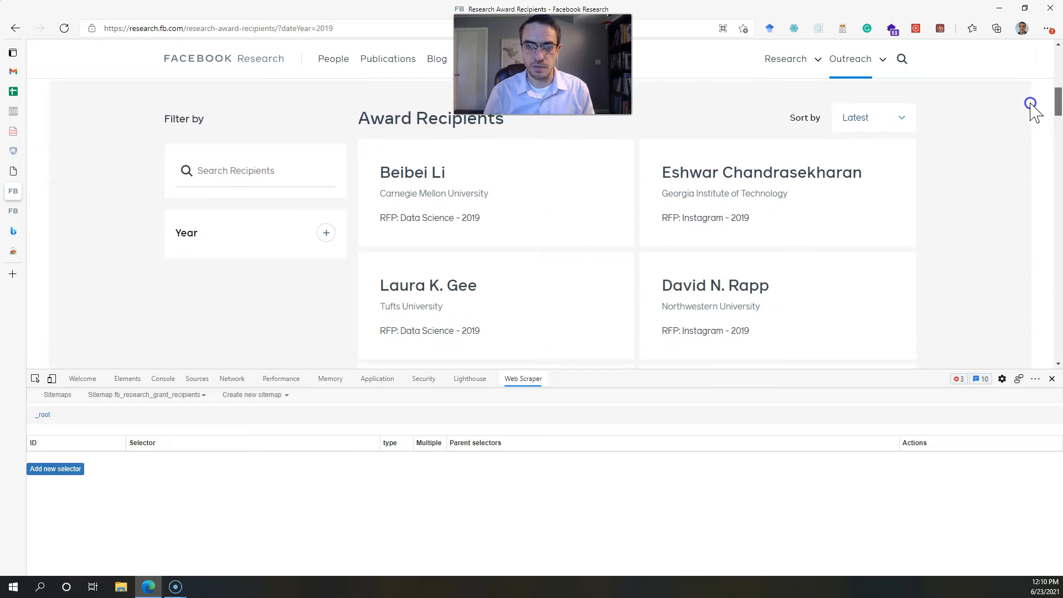
click(49, 470)
click(148, 413)
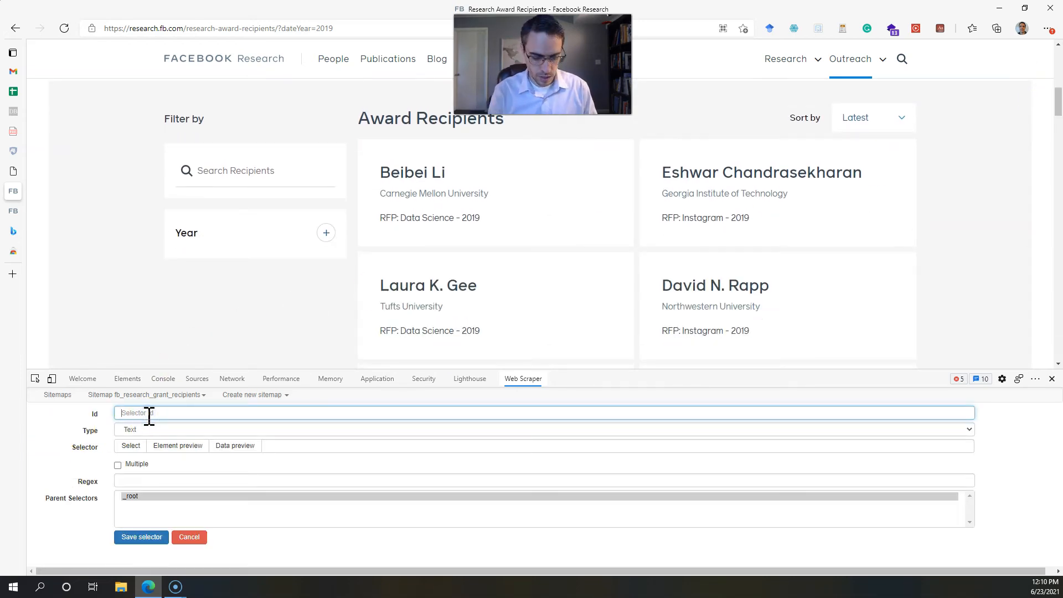
text(researcher_wrapper)
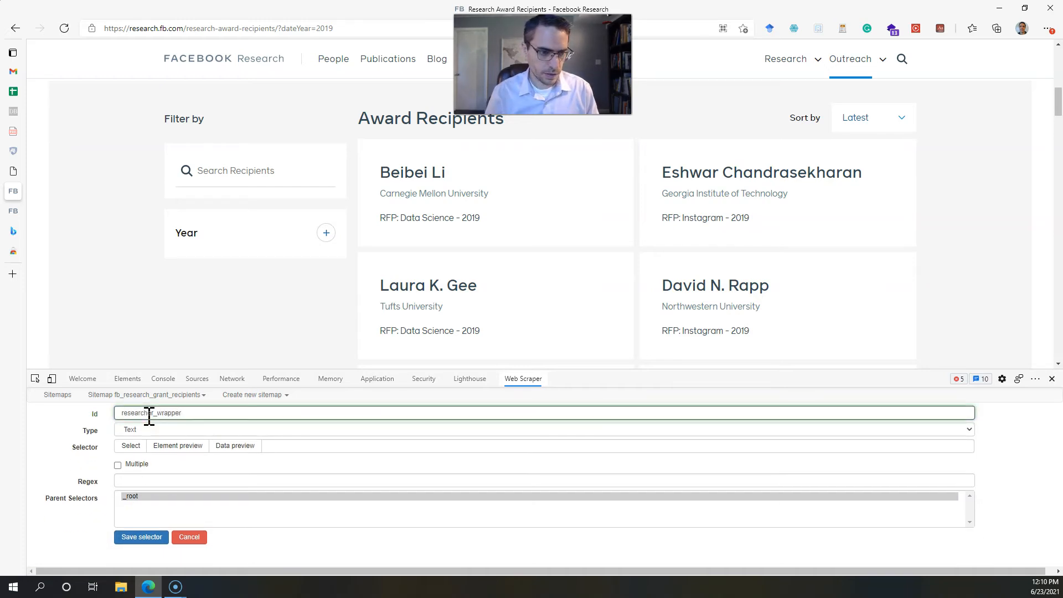
click(136, 429)
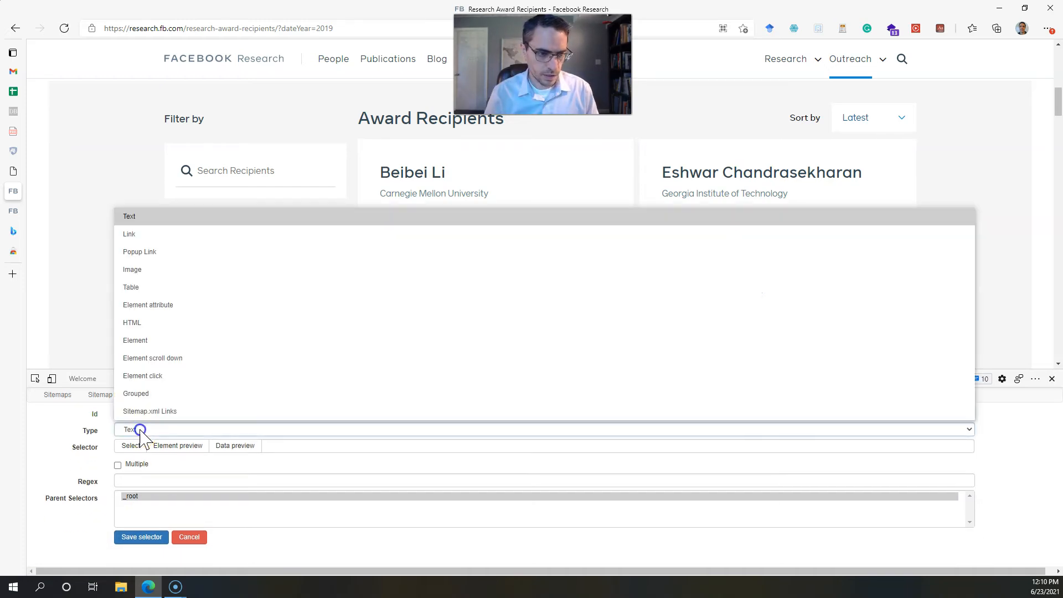
click(166, 376)
- Pick the first two recipient cards so the selector becomes div.award-recipient-item, check it covers the whole list, and accept it
click(130, 445)
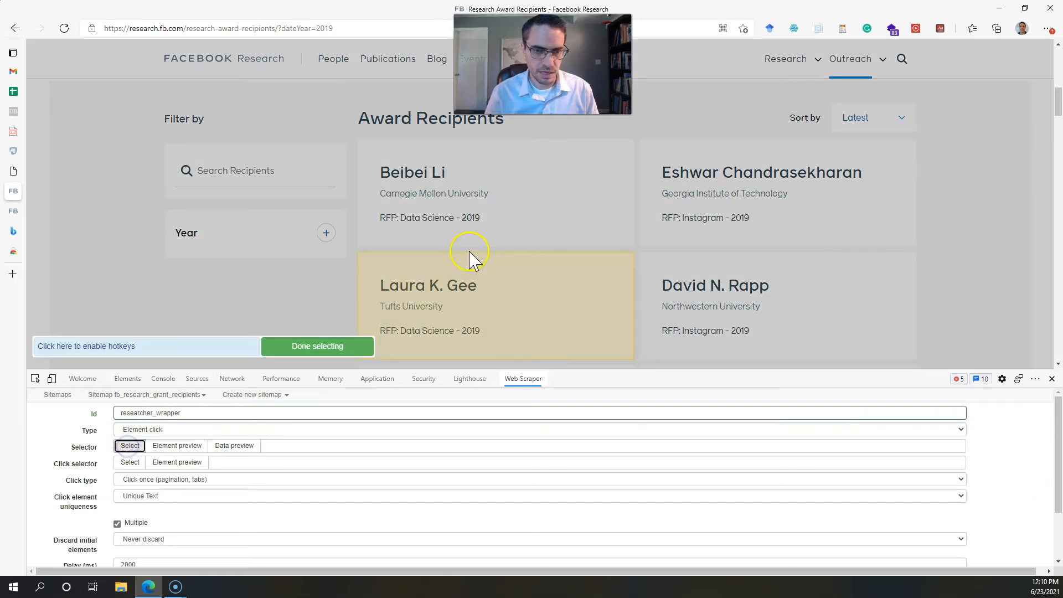
click(563, 237)
click(672, 242)
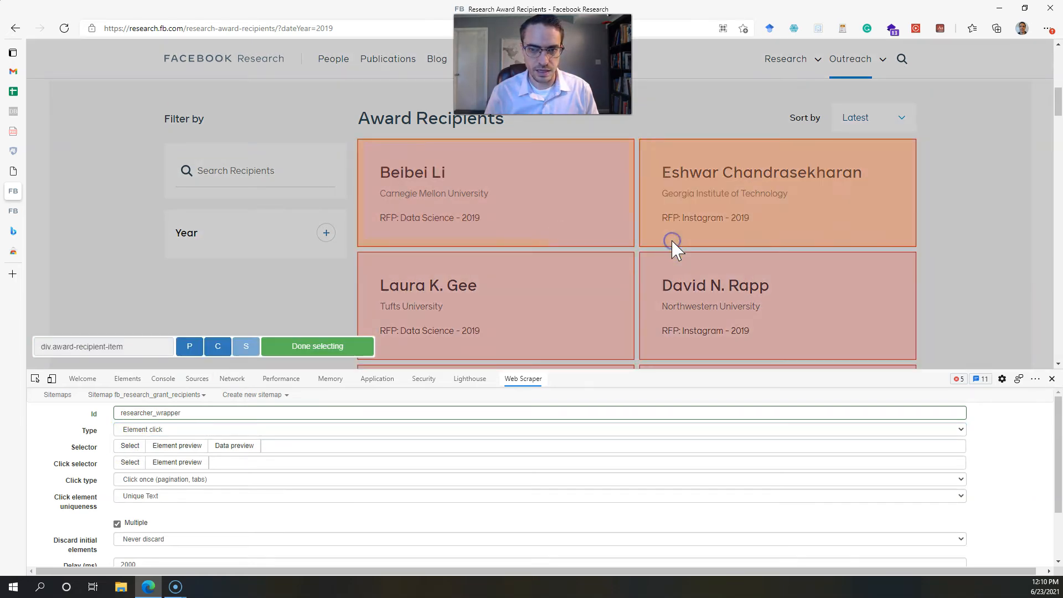
drag(1058, 101, 1034, 327)
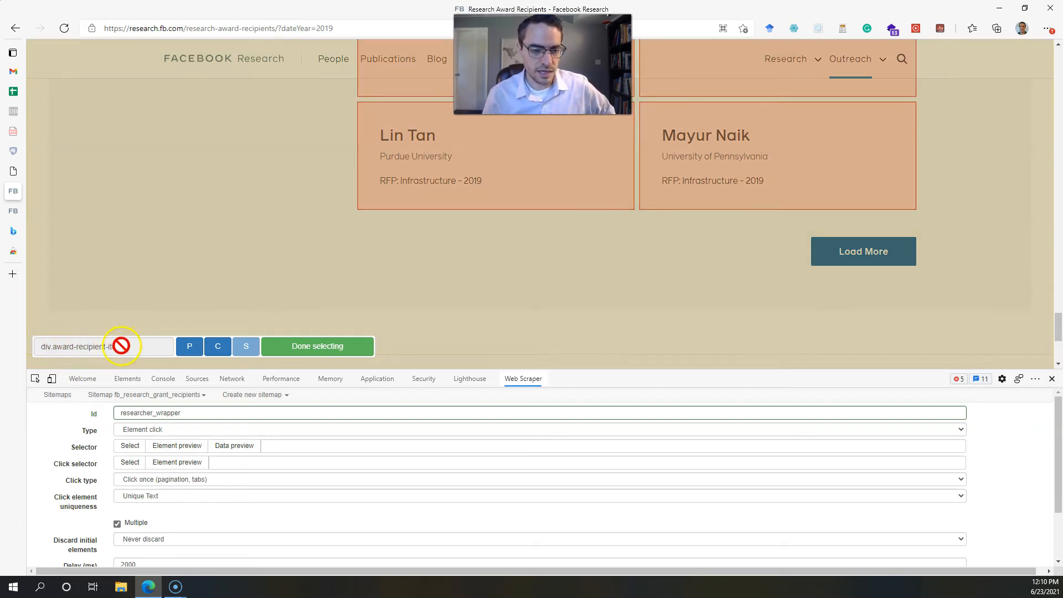
click(322, 348)
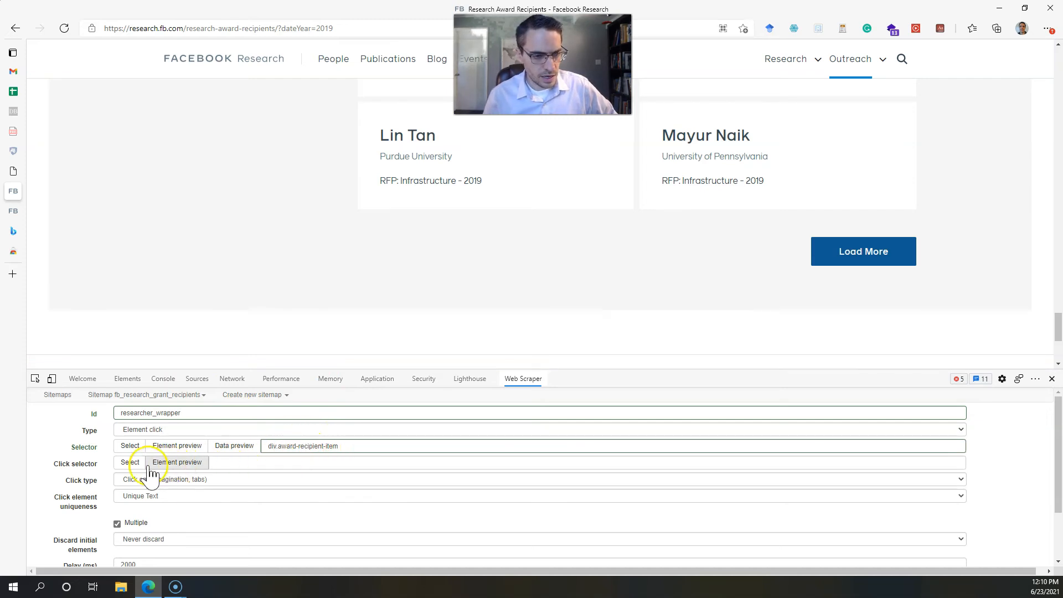
- Set the Load More button as the click selector and choose Click more as the click type
click(130, 463)
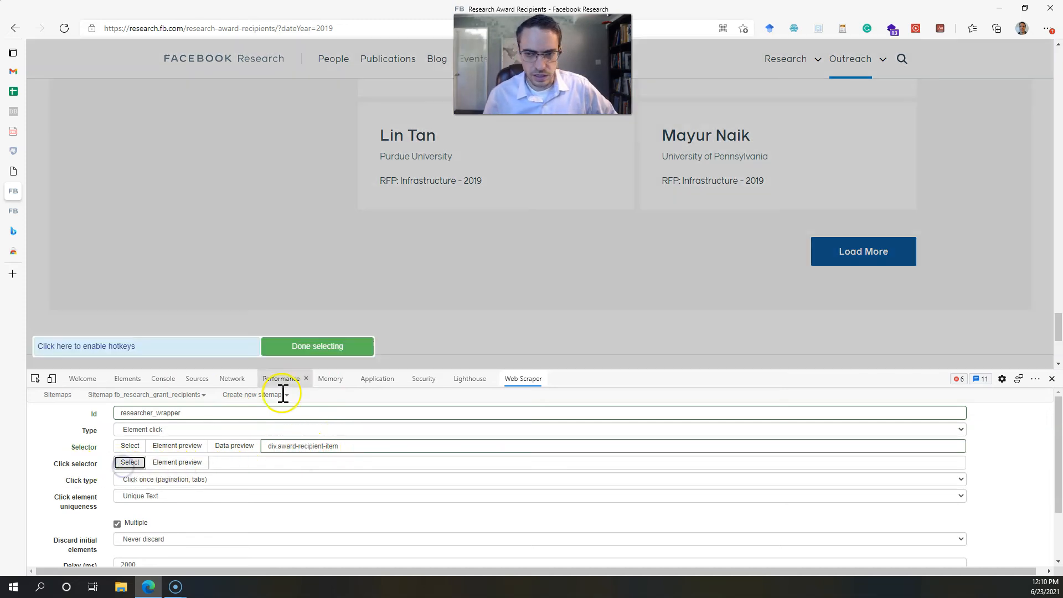
click(842, 249)
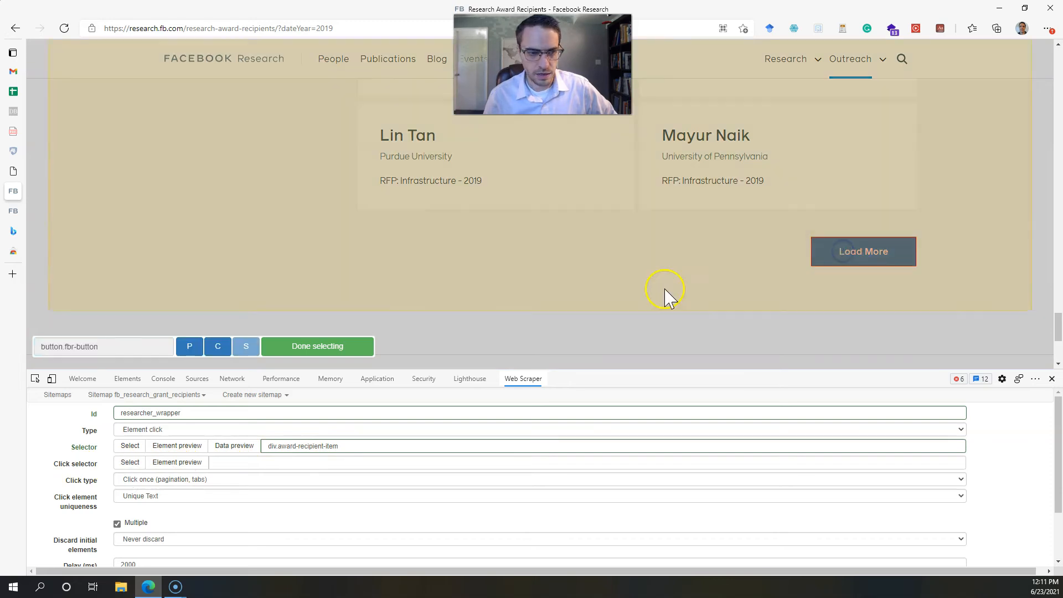
click(303, 349)
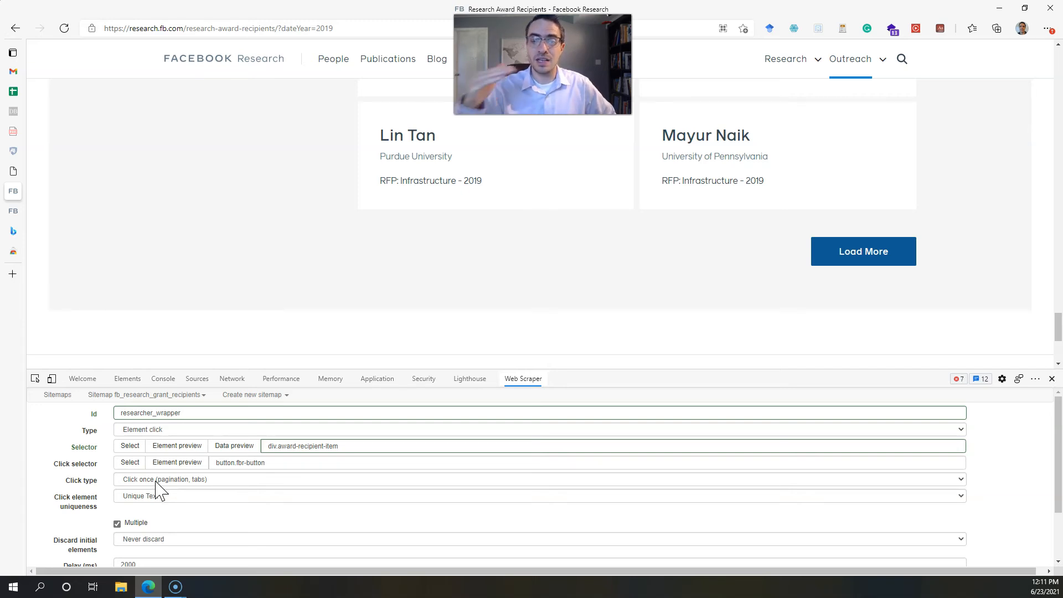
click(156, 480)
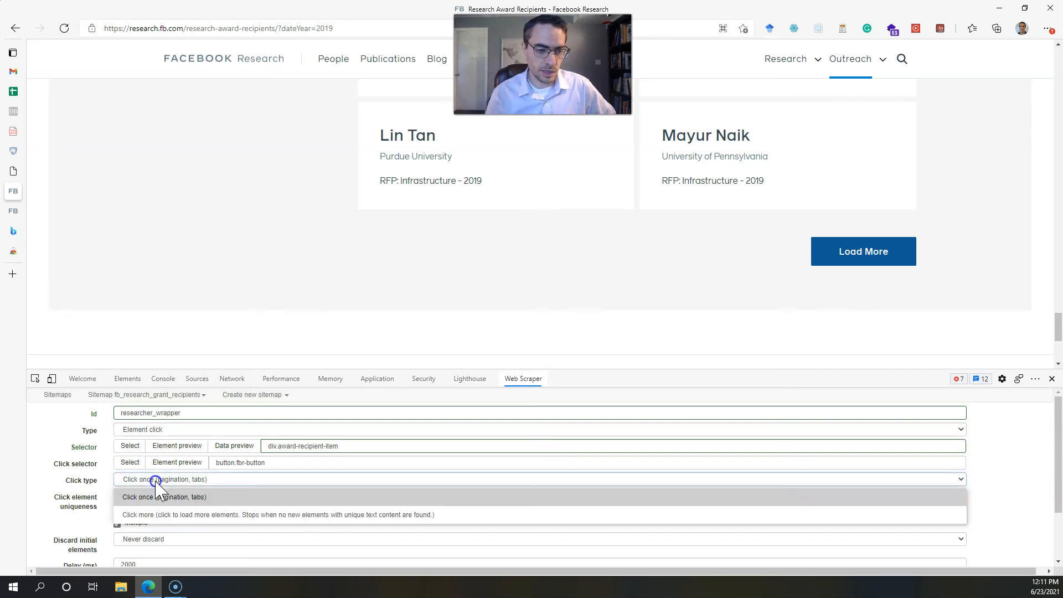
click(188, 515)
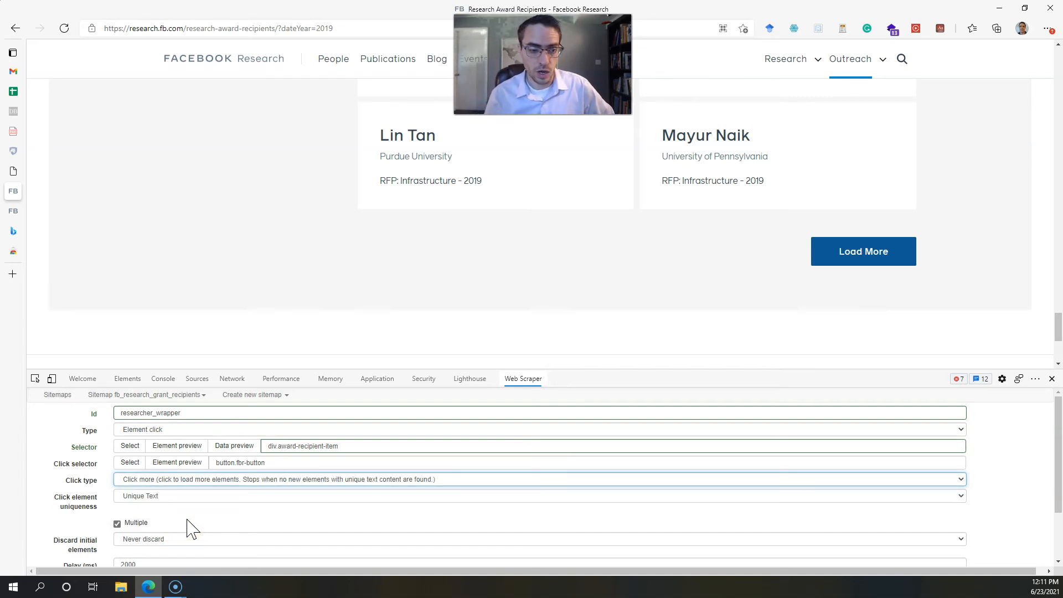
- Set the delay of the researcher_wrapper selector to 500 ms and save the selector
scroll(188, 529, down, 1)
click(190, 464)
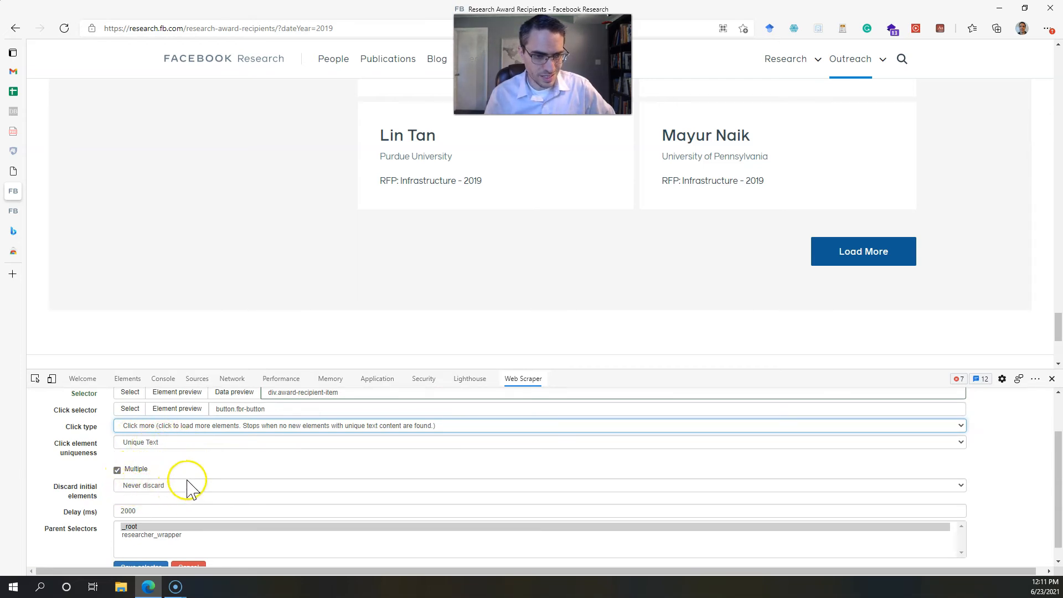
scroll(187, 487, down, 1)
drag(176, 491, 108, 498)
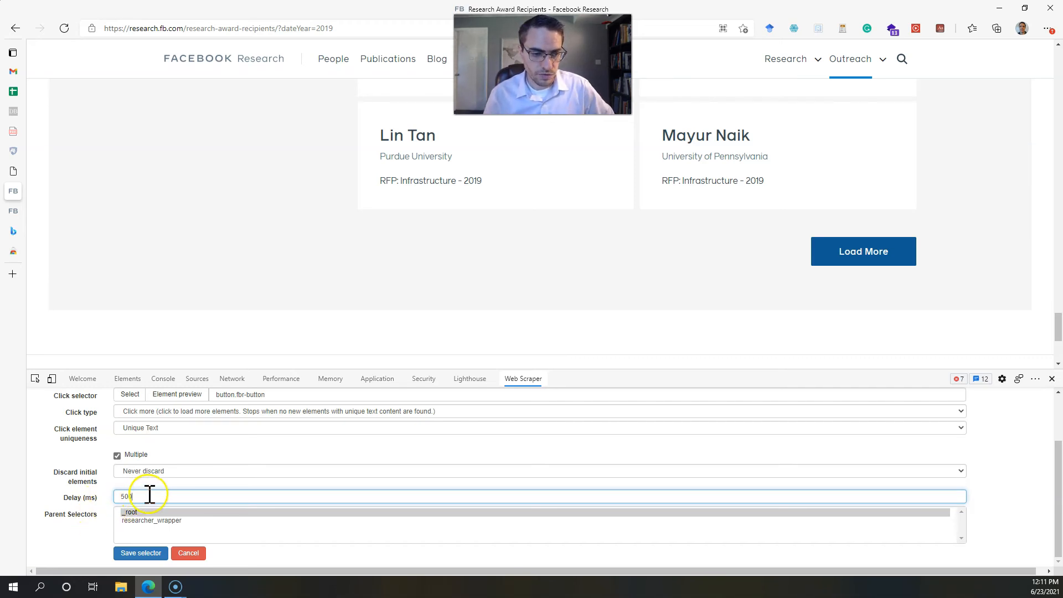
click(151, 555)
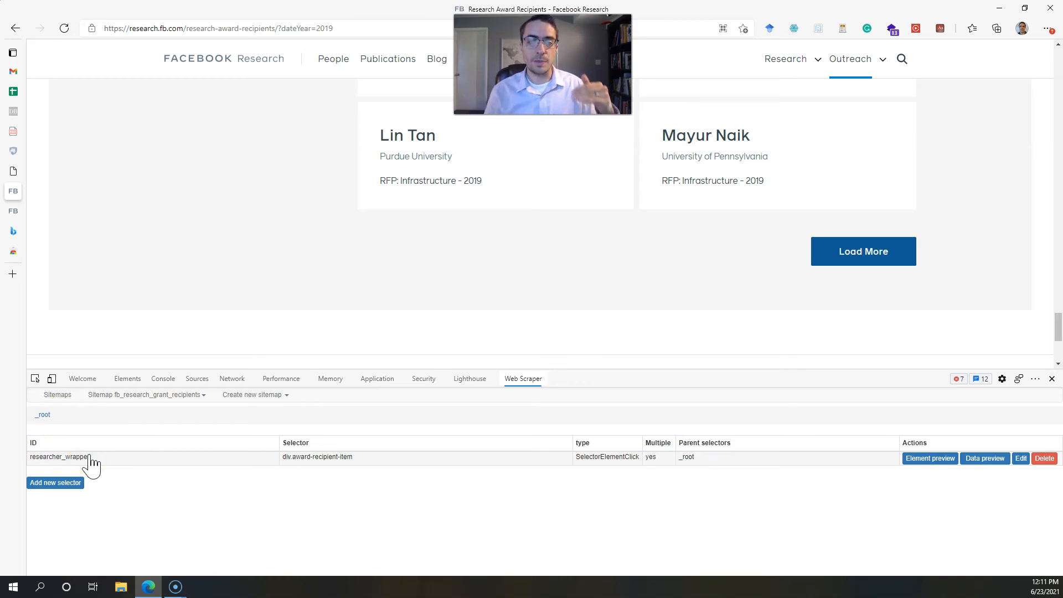
- Inside researcher_wrapper, add a new text selector with ID researcher_name
drag(1057, 320, 1055, 105)
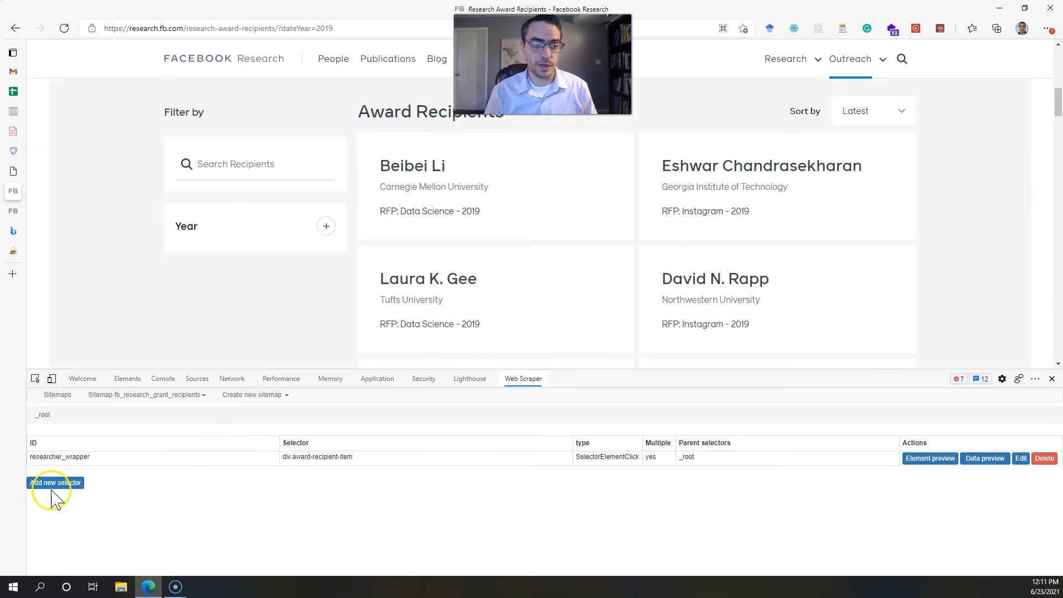
click(113, 458)
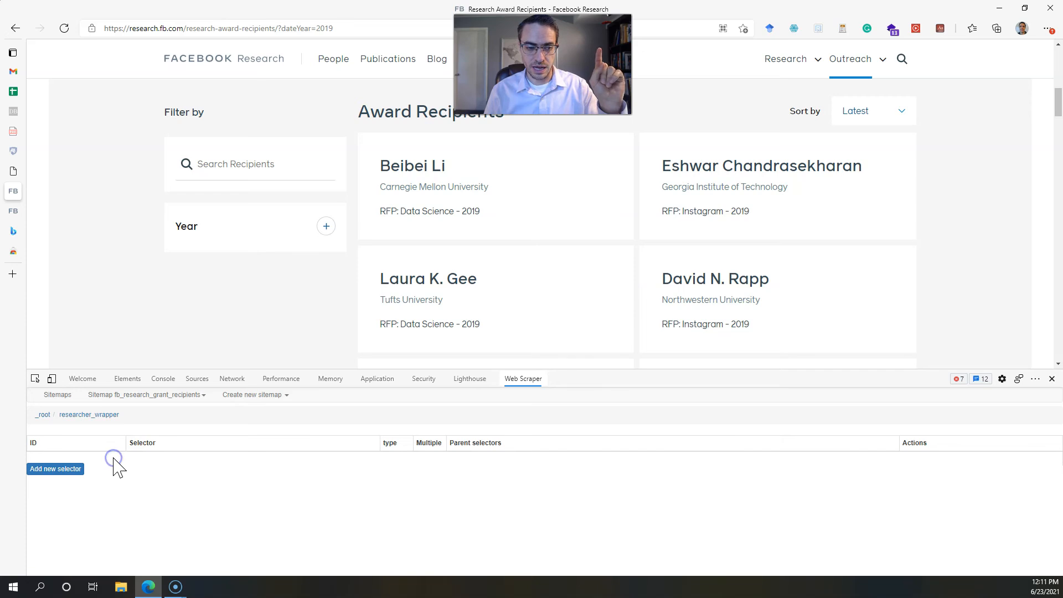
click(71, 470)
click(145, 412)
text(researcher_name)
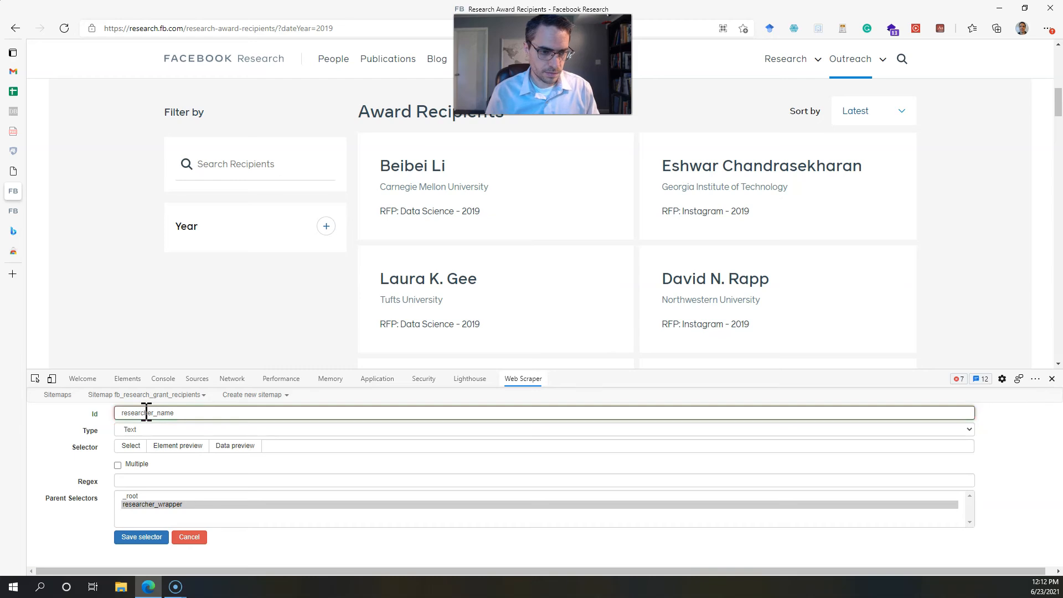
- Assign the name heading (h3) of the first recipient card to researcher_name and save the selector
click(130, 445)
click(437, 165)
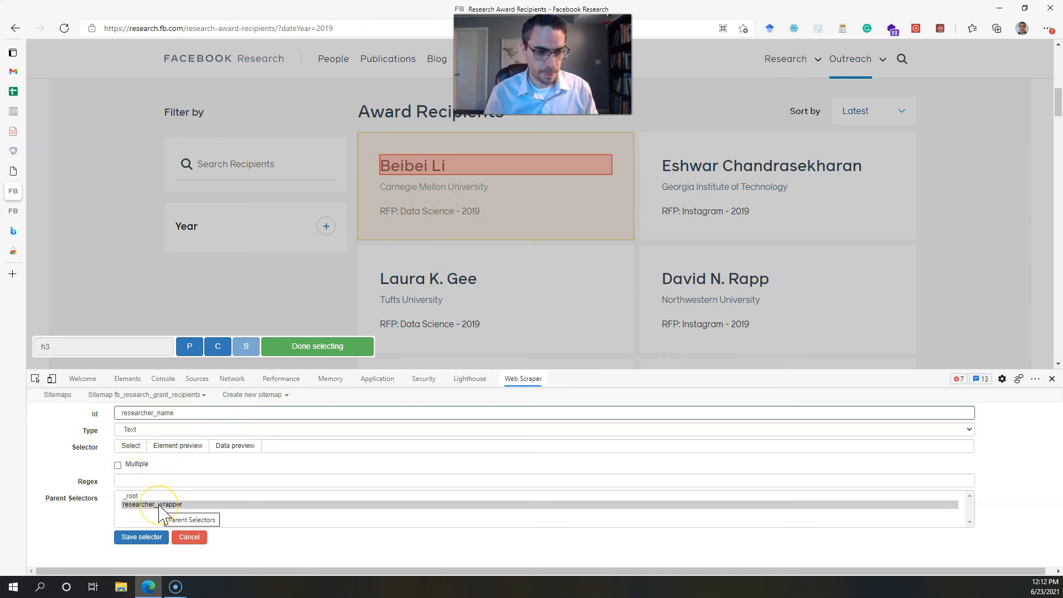
click(311, 346)
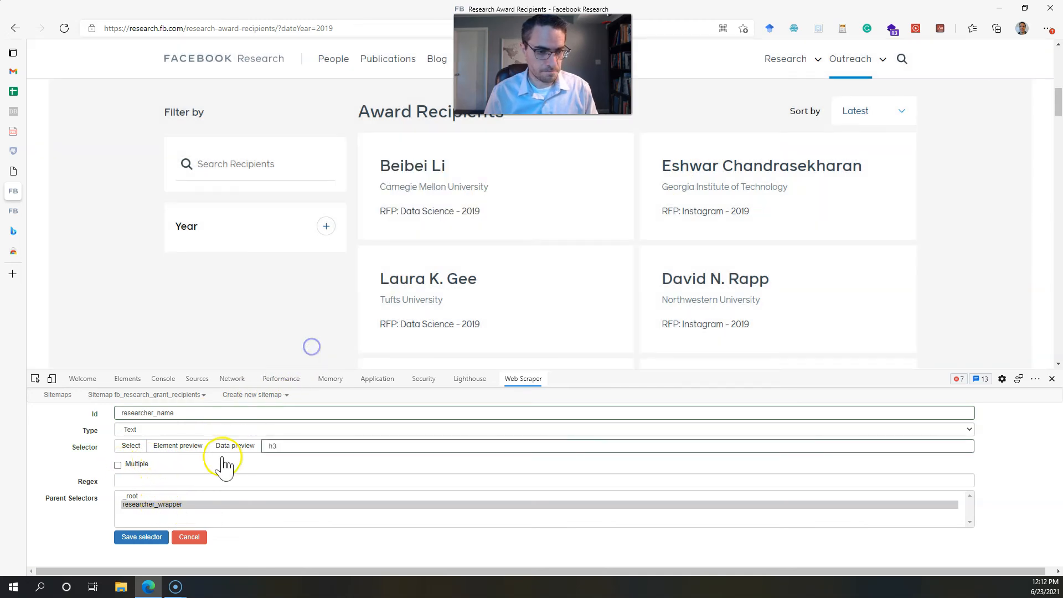
click(142, 537)
- Add a text selector with ID institution inside researcher_wrapper, targeting the university line of the first recipient card, and save it
click(66, 486)
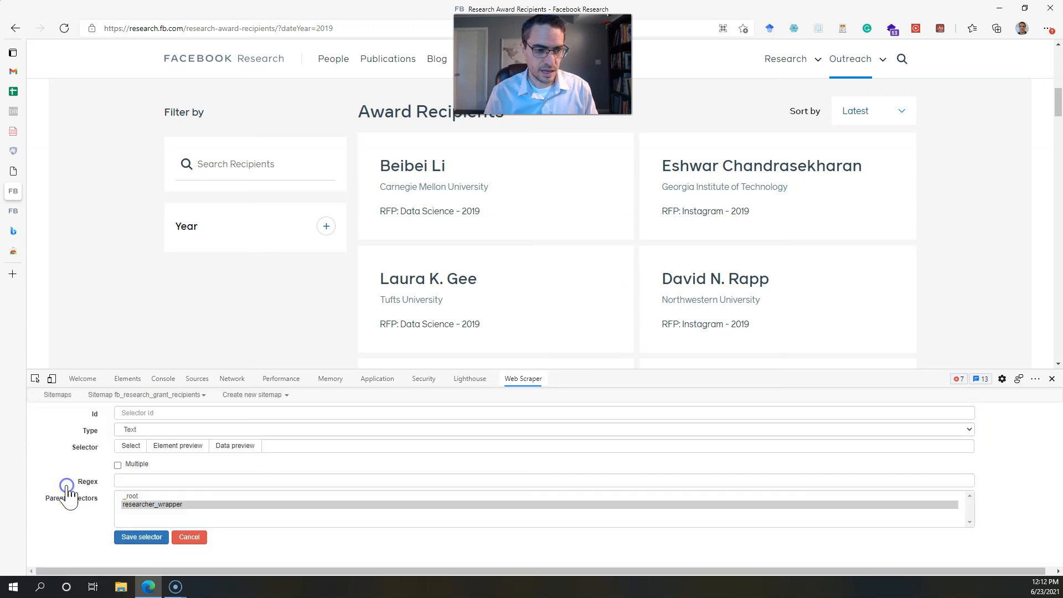
click(164, 413)
text(institution)
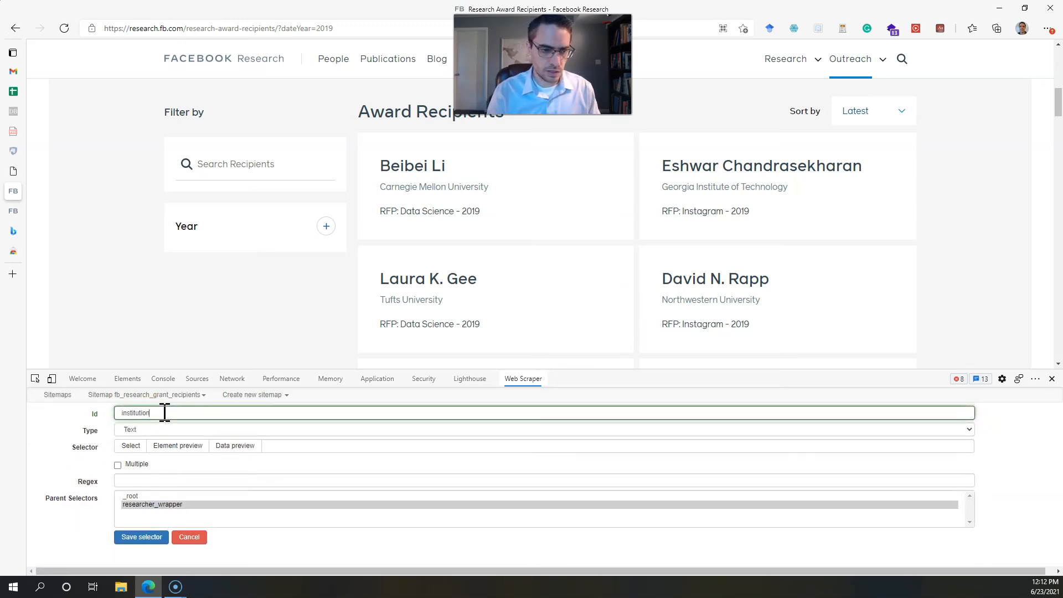
click(133, 446)
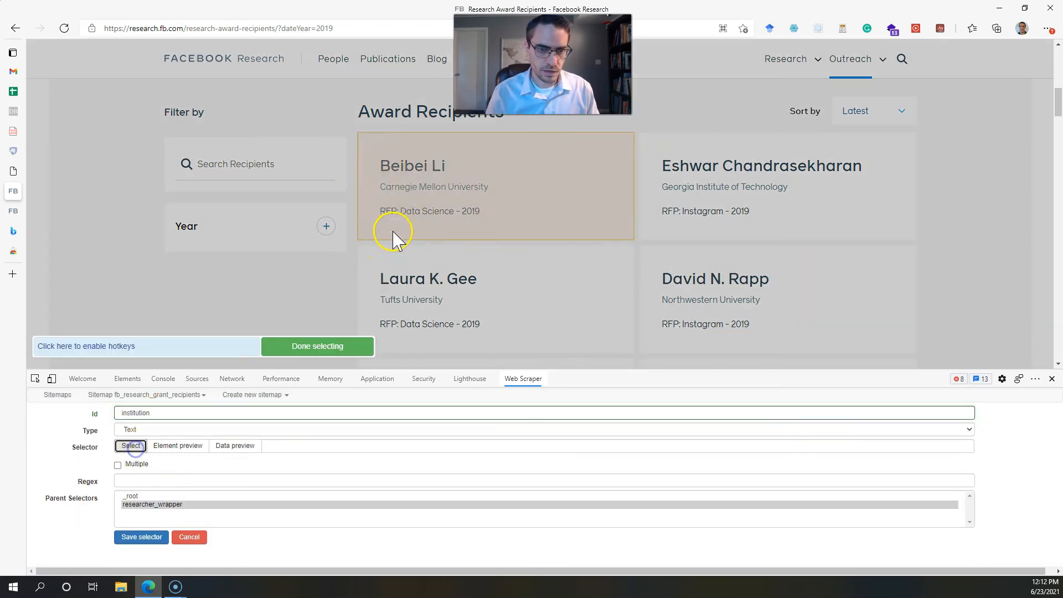
click(422, 189)
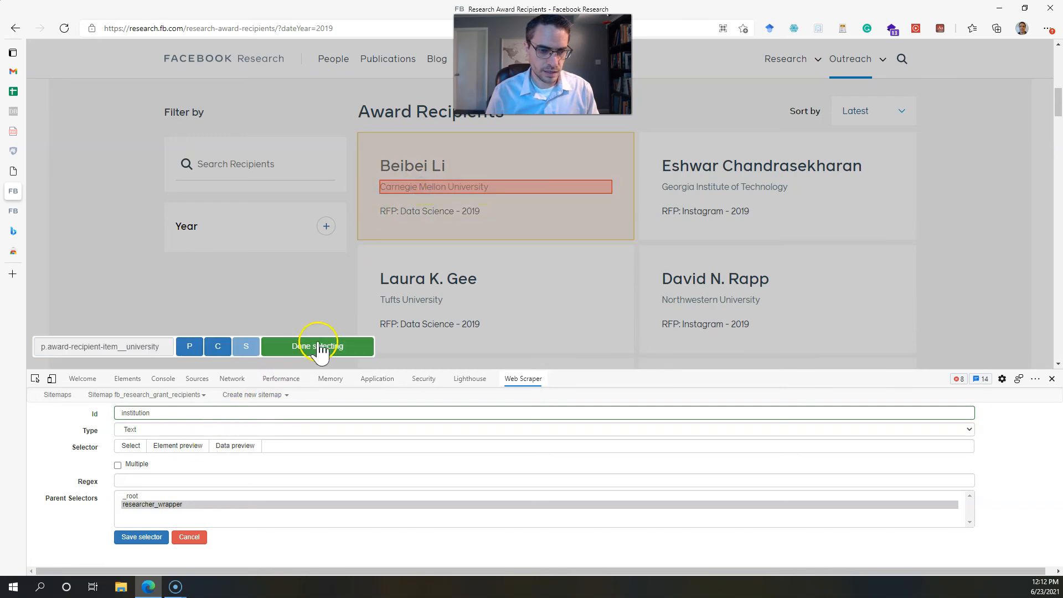
click(318, 346)
click(142, 538)
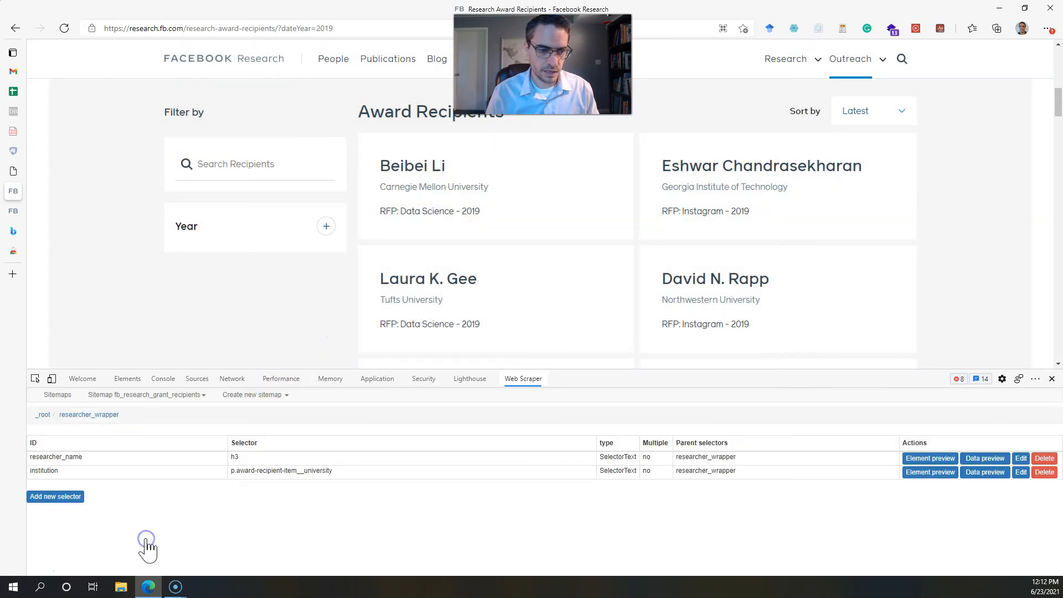
- Add a text selector with ID grant inside researcher_wrapper, targeting the RFP category line of the first recipient card, and save it
click(69, 502)
click(196, 413)
text(grant)
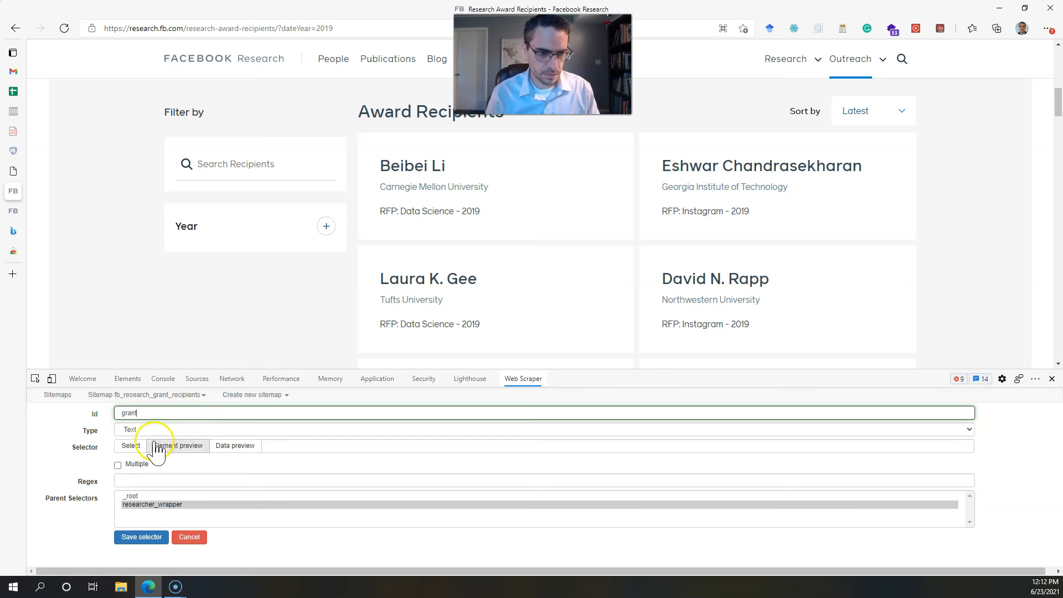
click(131, 446)
click(412, 212)
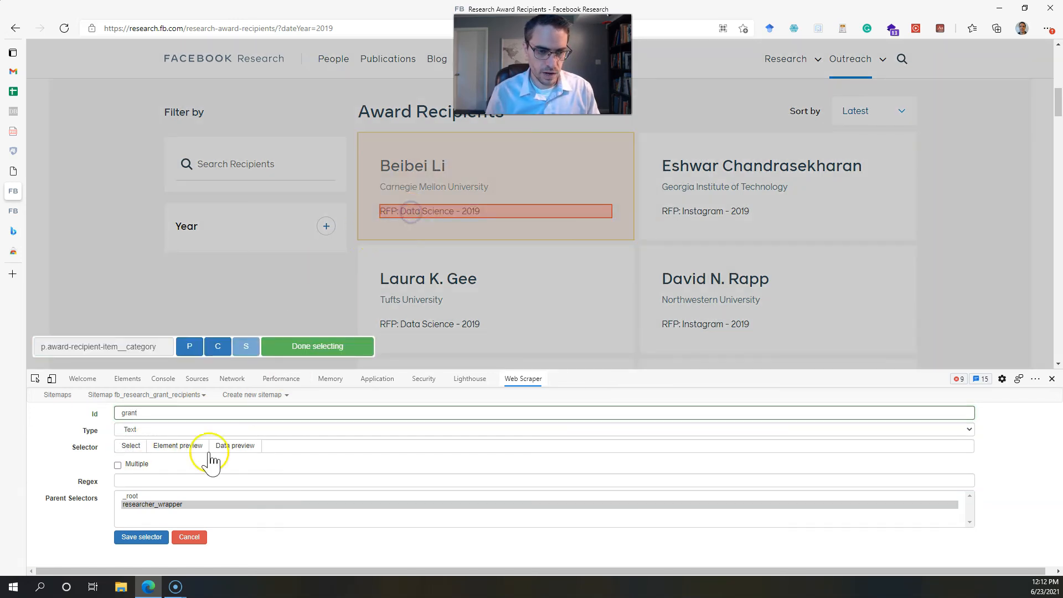
click(142, 537)
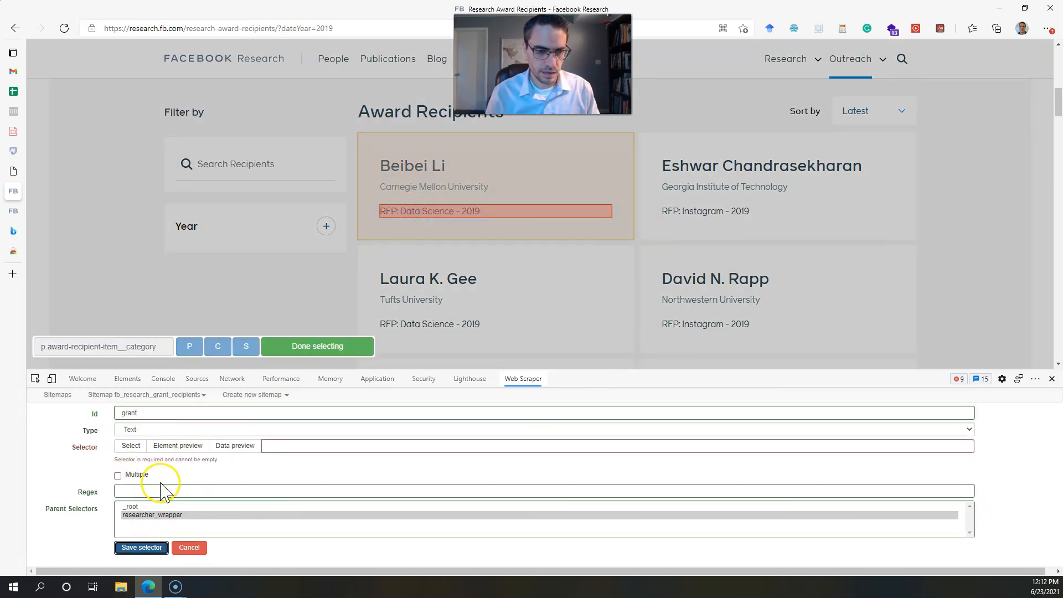
click(319, 349)
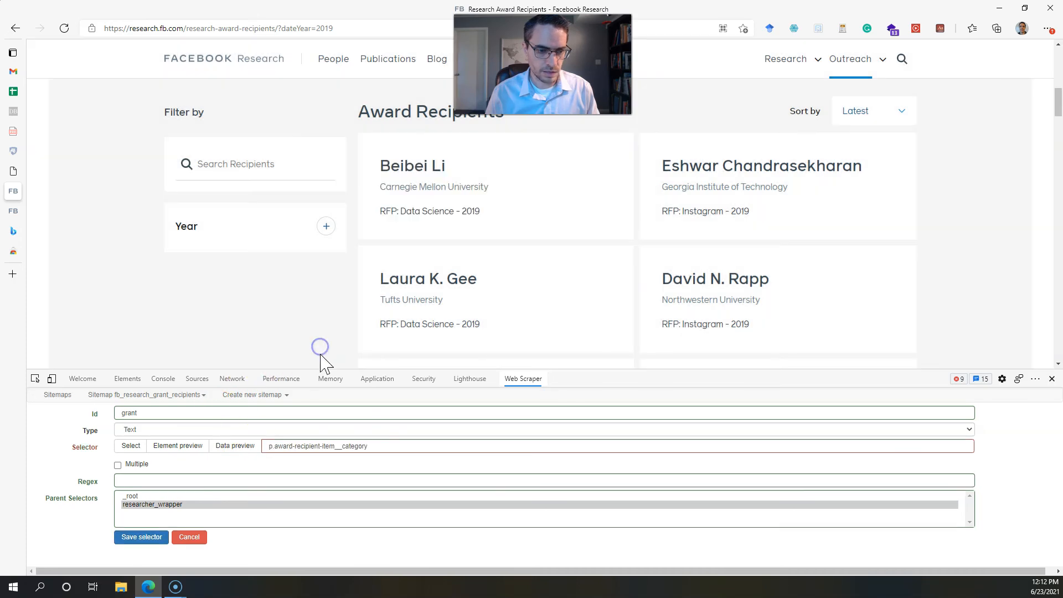
drag(271, 447, 380, 444)
click(382, 446)
click(145, 537)
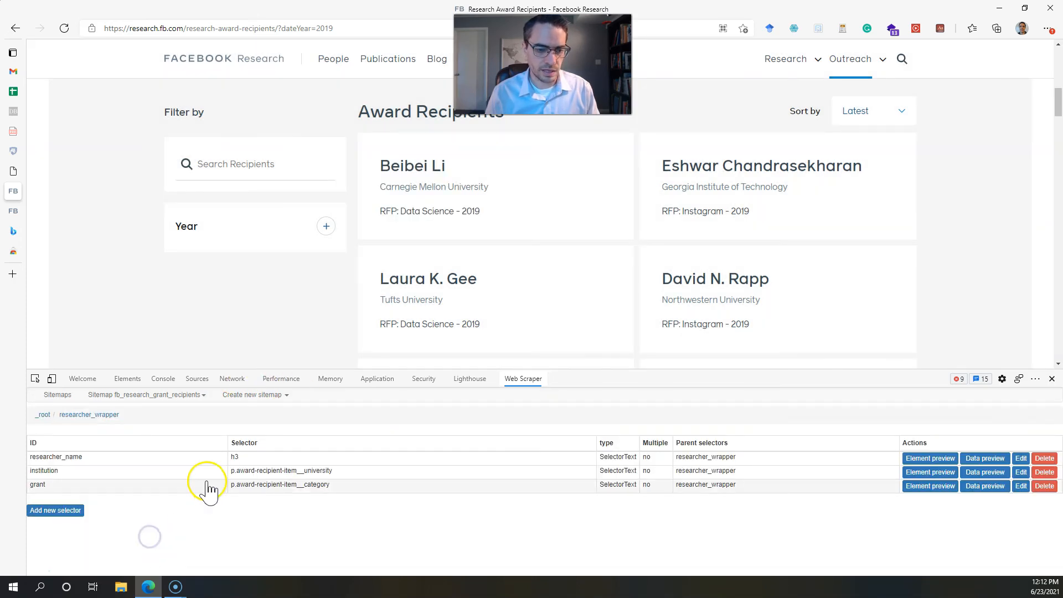
- Return to the sitemap root and scrape fb_research_grant_recipients with a 2000 ms request interval and a 2000 ms page load delay
click(44, 416)
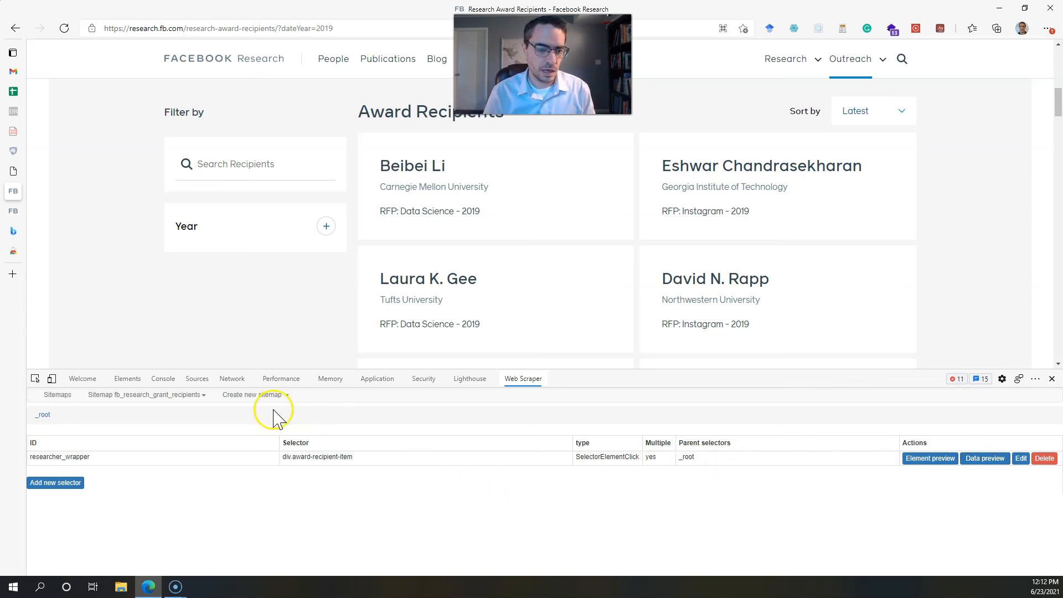
click(196, 396)
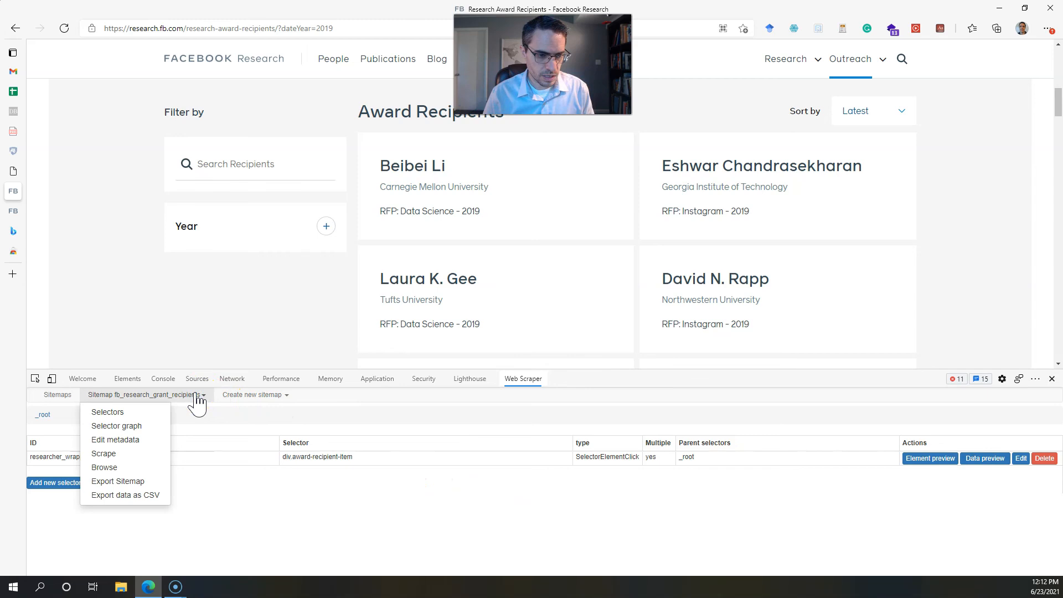
click(237, 519)
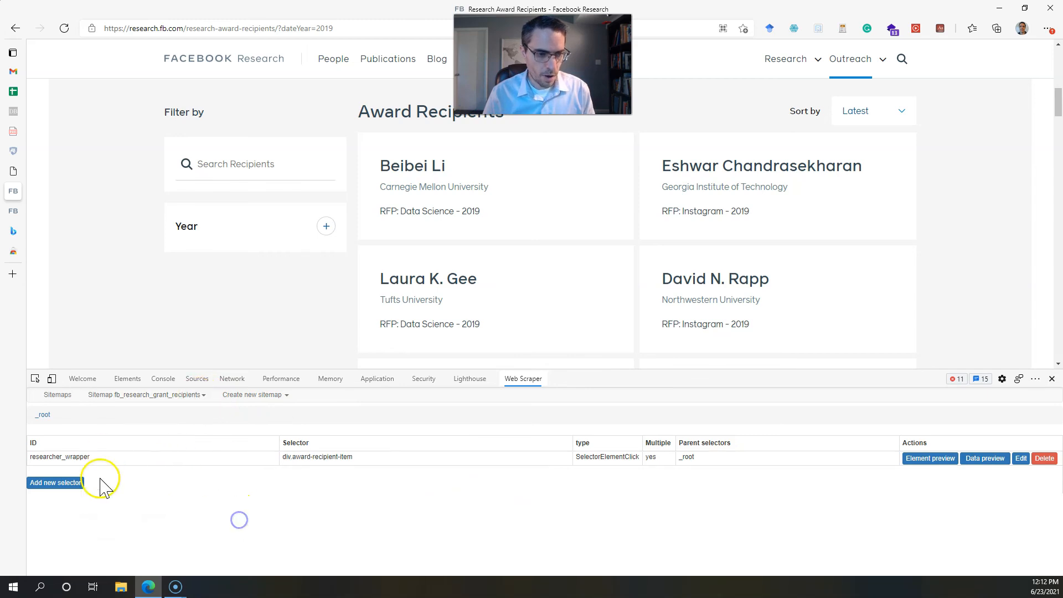
click(180, 395)
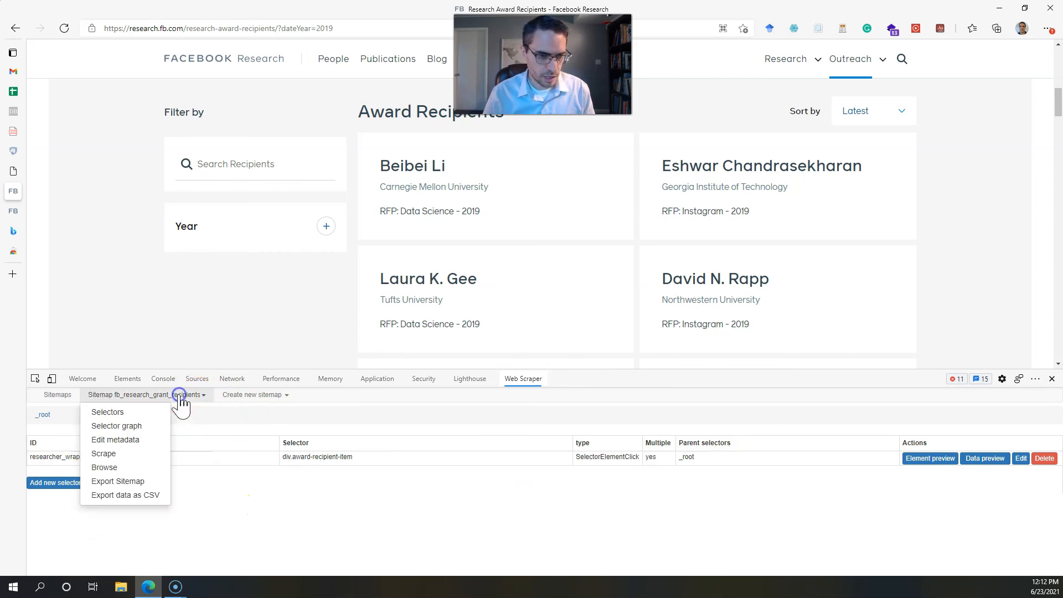
click(112, 454)
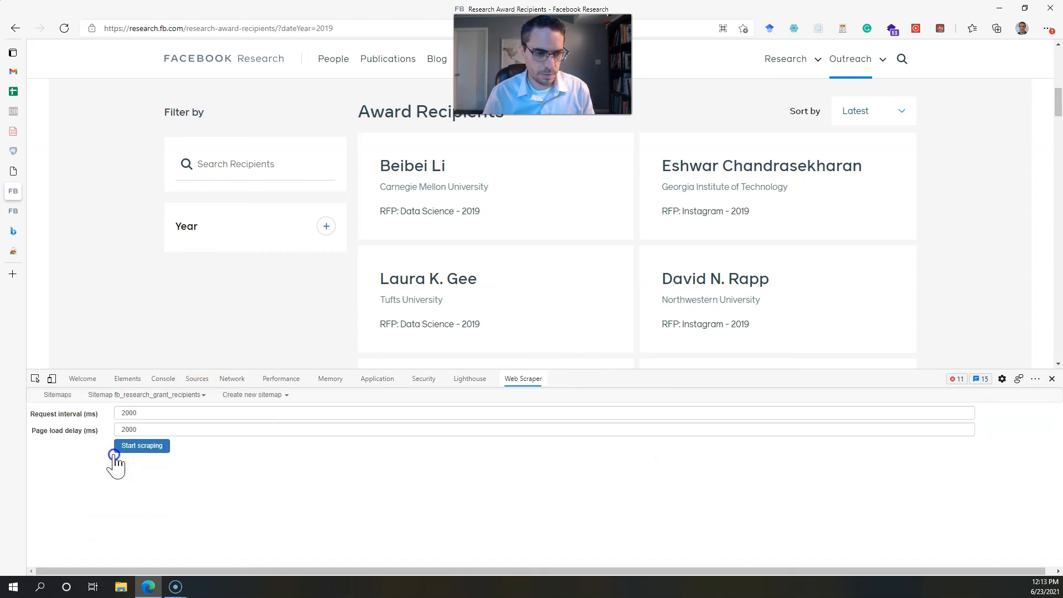
click(155, 446)
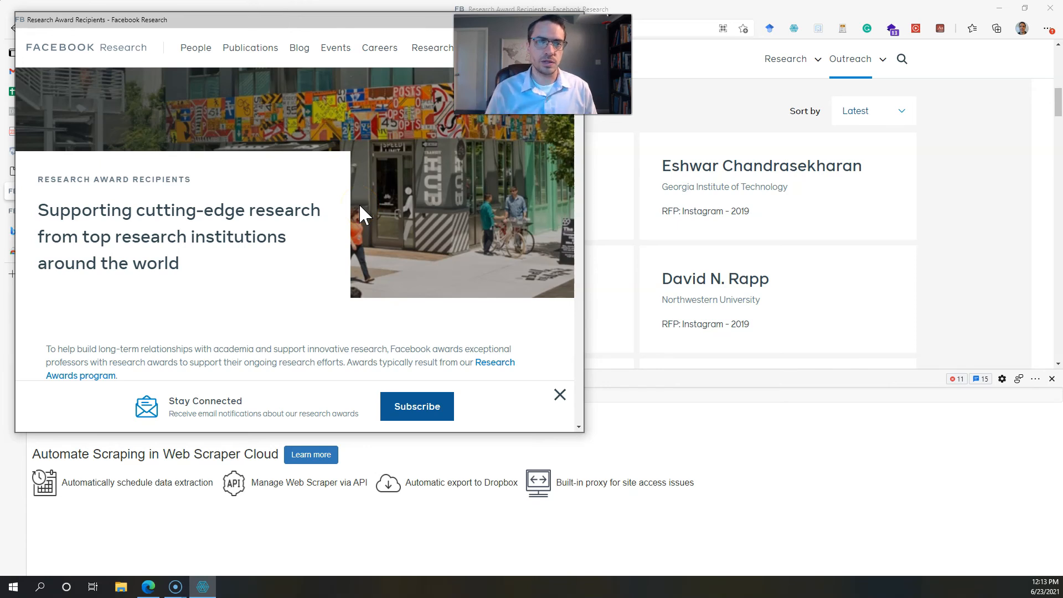
drag(341, 20, 381, 123)
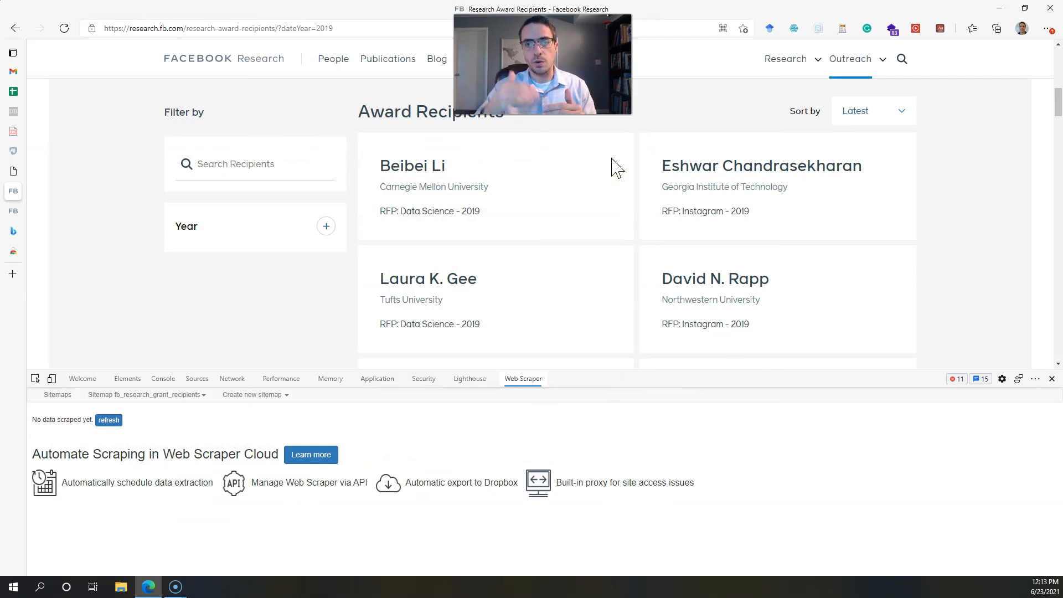
- Refresh the scraped data and look through the researcher_name, institution and grant columns
click(109, 421)
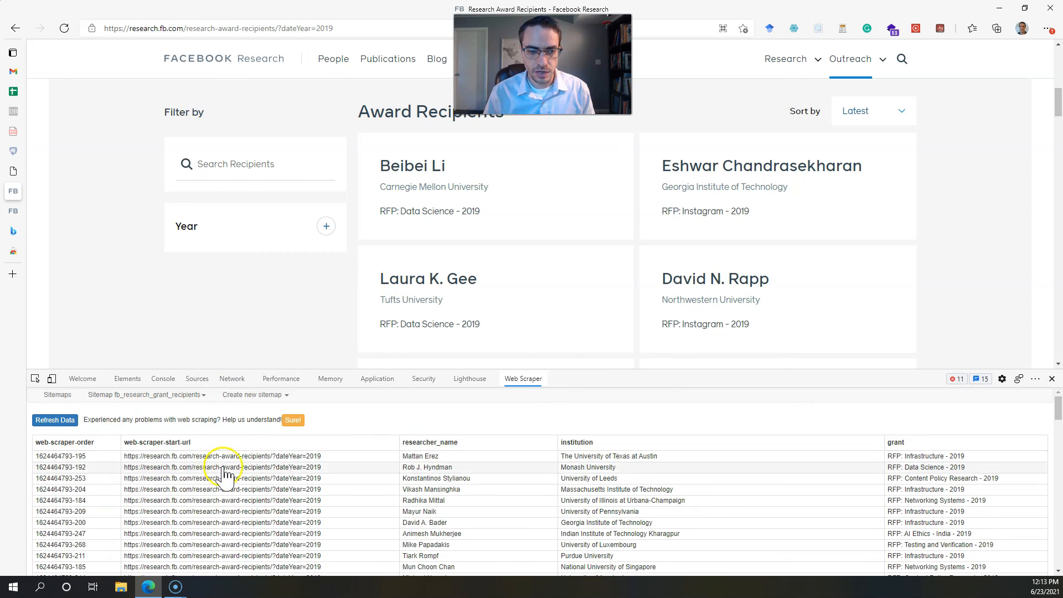
scroll(451, 488, down, 5)
scroll(454, 490, down, 10)
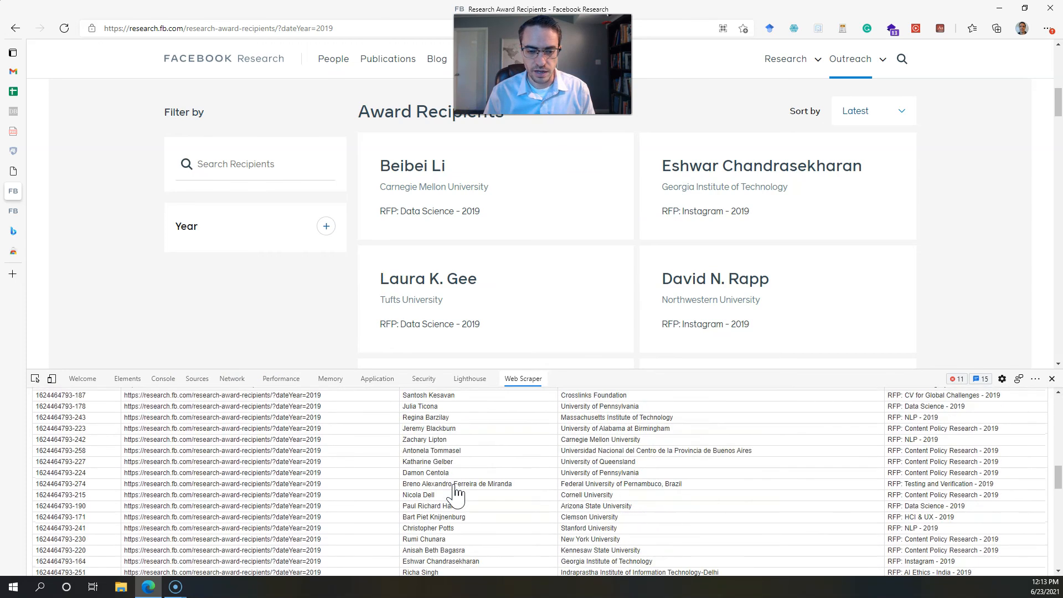
scroll(454, 493, down, 10)
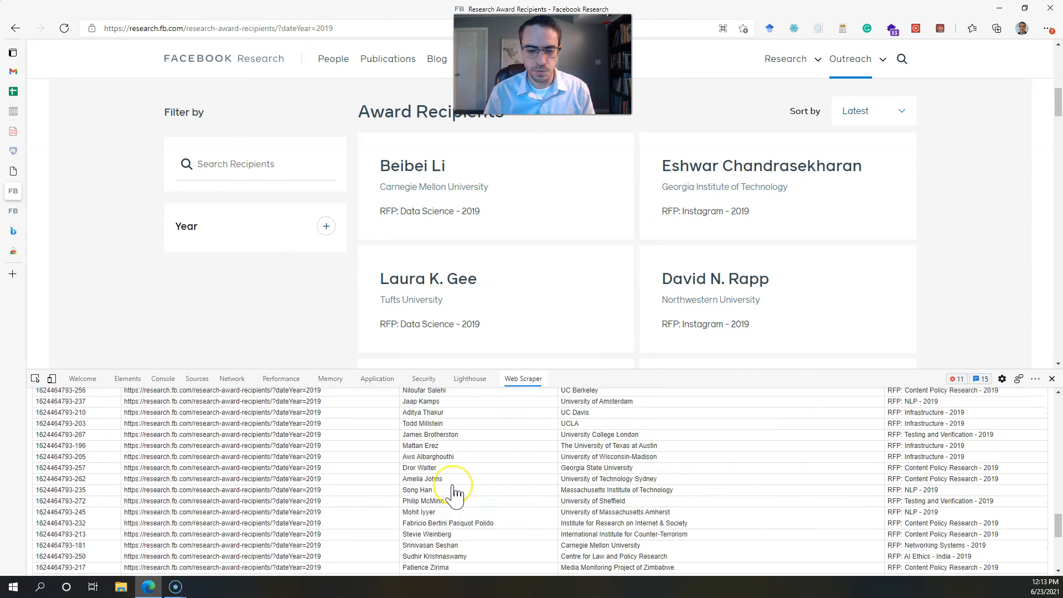
scroll(454, 495, up, 20)
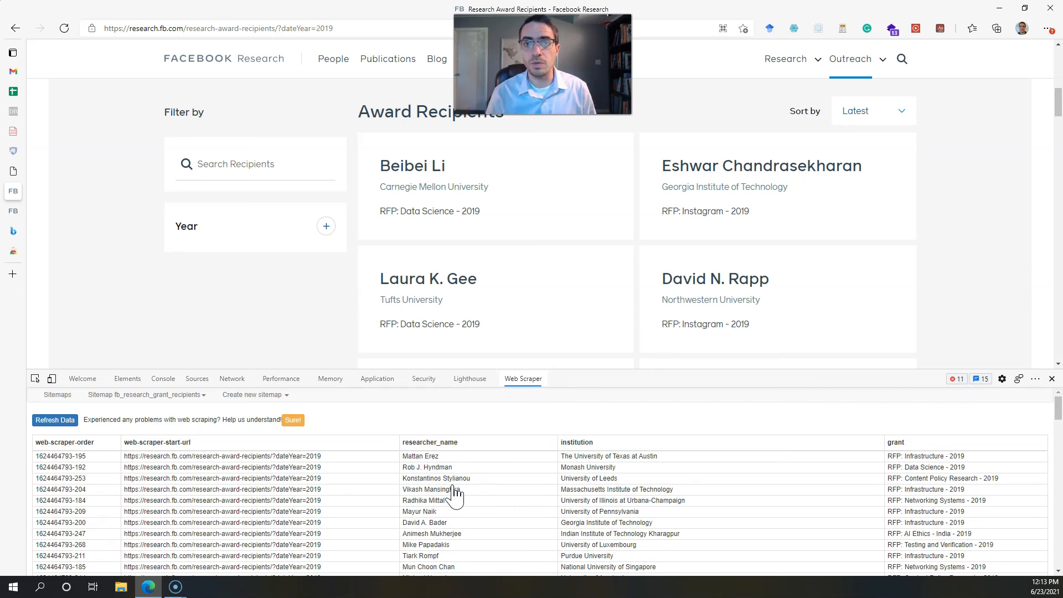
- Export the scraped data as CSV, download the file and open it in Excel
click(165, 396)
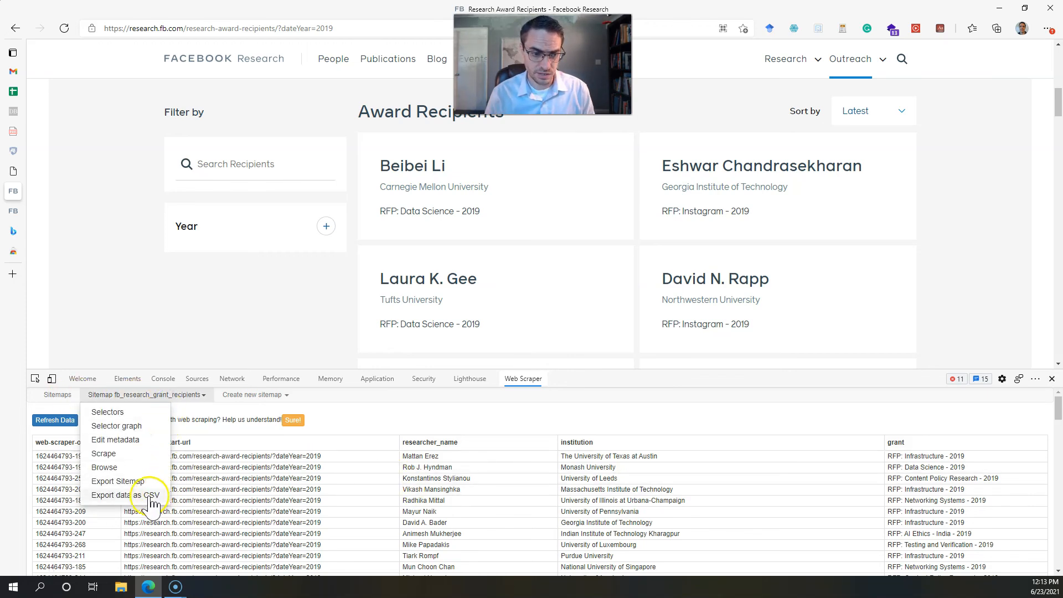
click(135, 497)
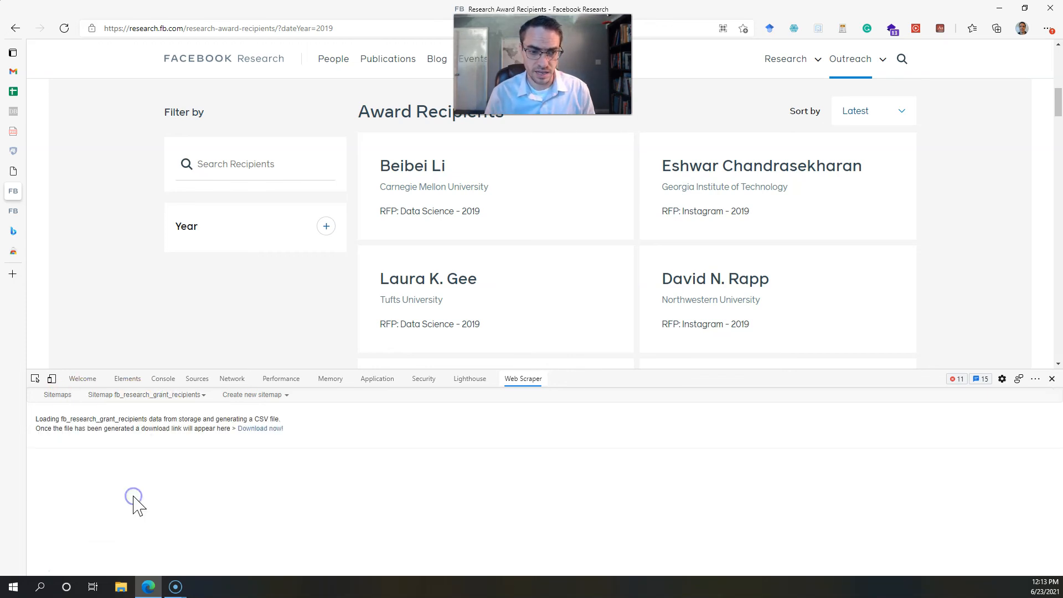
click(260, 429)
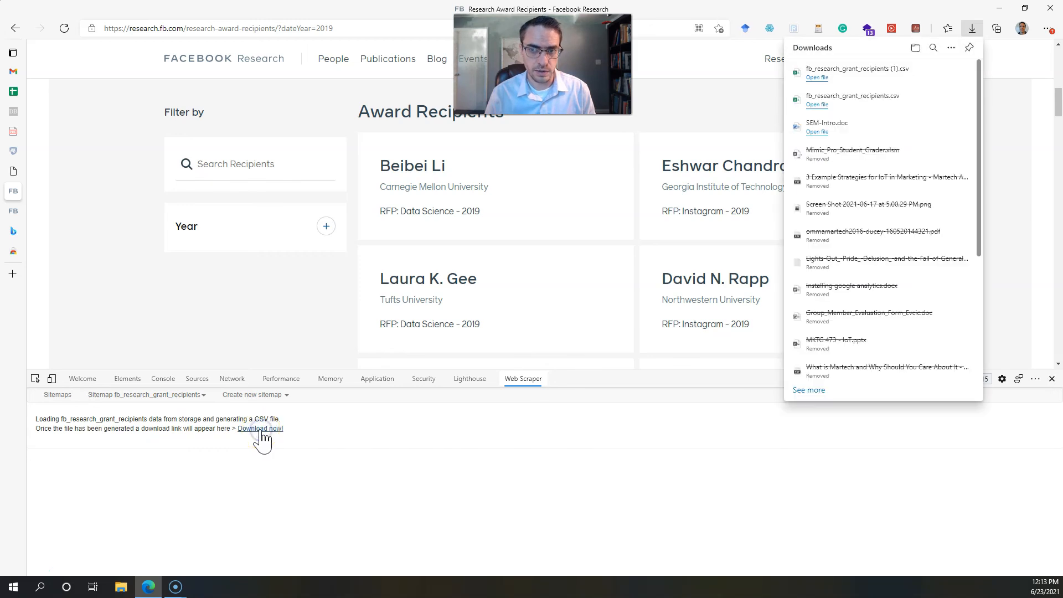
click(815, 78)
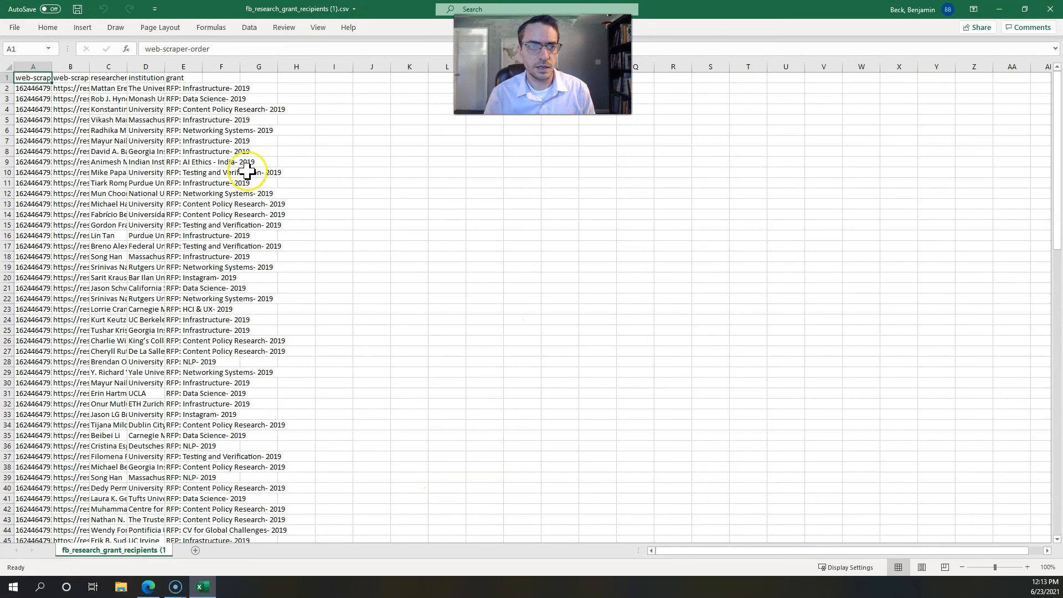
- Autofit the widths of the researcher_name, institution and grant columns (C, D and E) to their contents
click(186, 145)
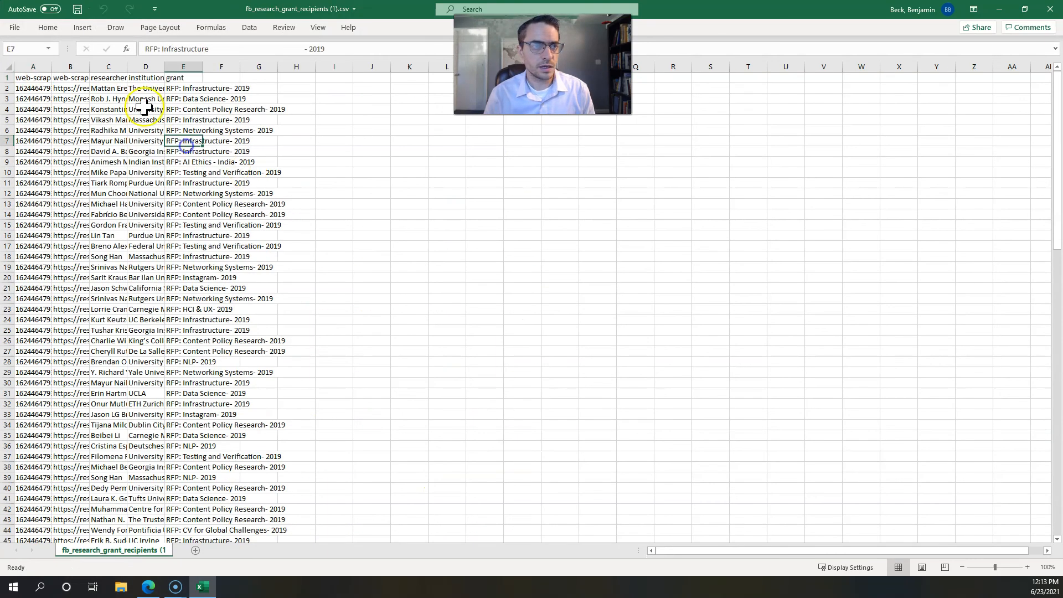
double_click(127, 67)
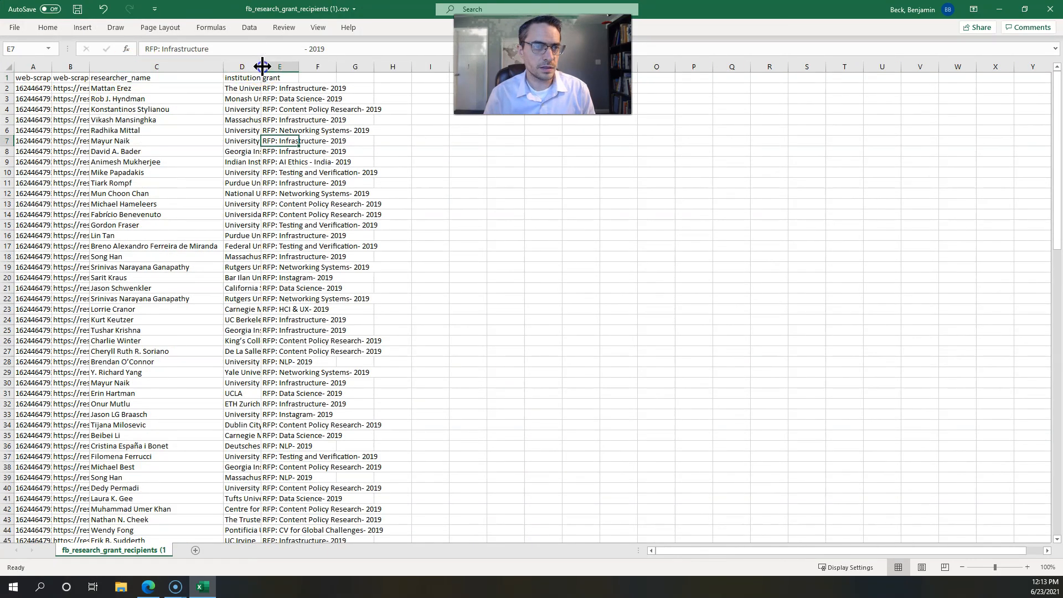
double_click(261, 67)
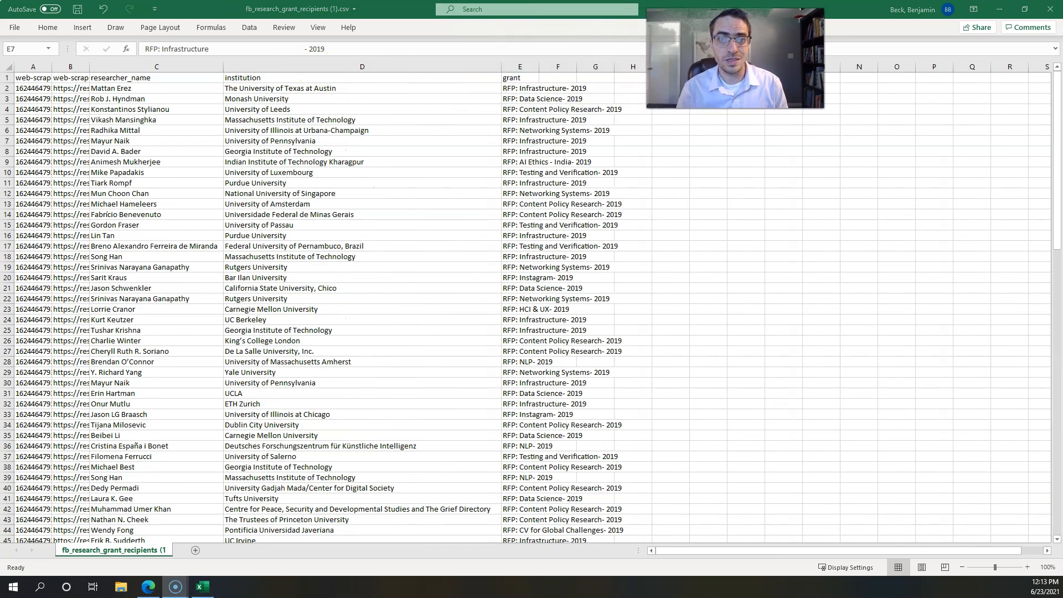
double_click(538, 67)
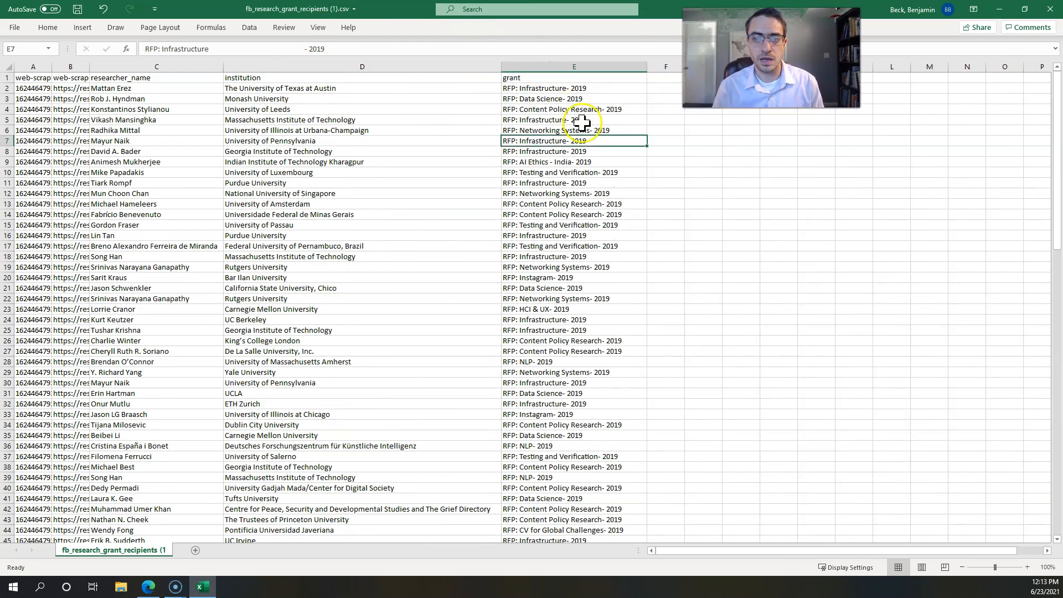